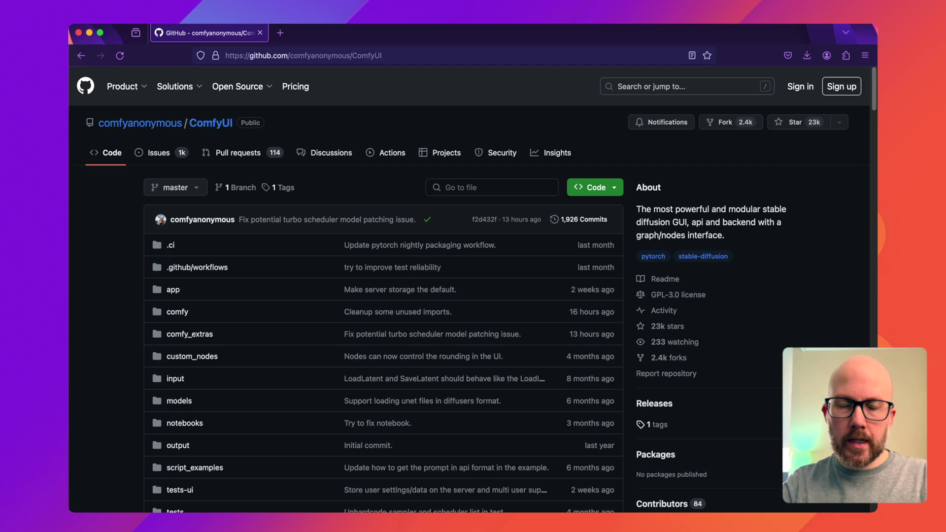
# Scroll the ComfyUI README down to the Apple Mac silicon installation steps
pyautogui.scroll(-15, 329, 158)
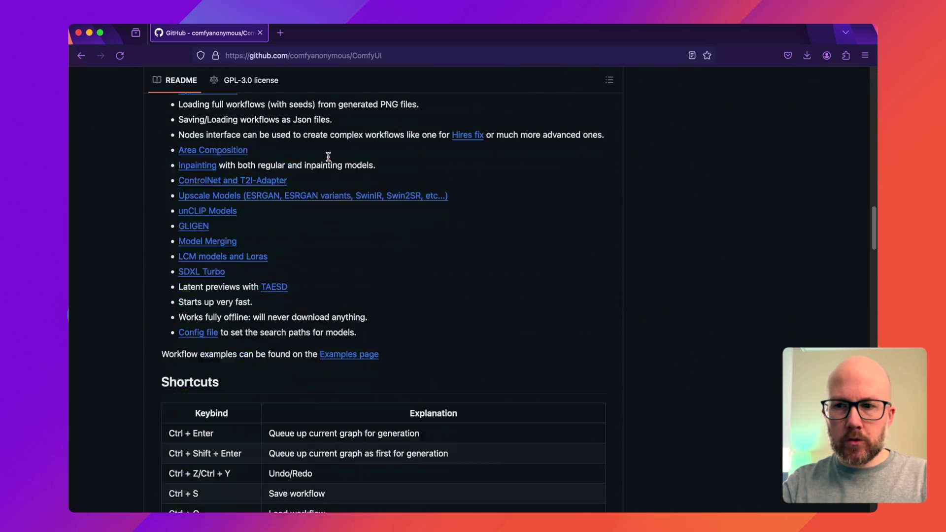
pyautogui.scroll(-15, 329, 157)
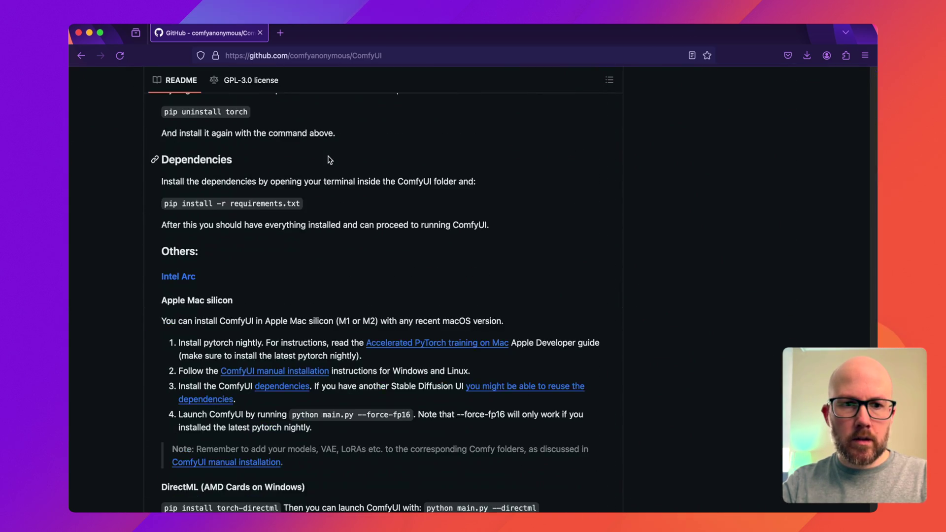
pyautogui.scroll(-5, 329, 159)
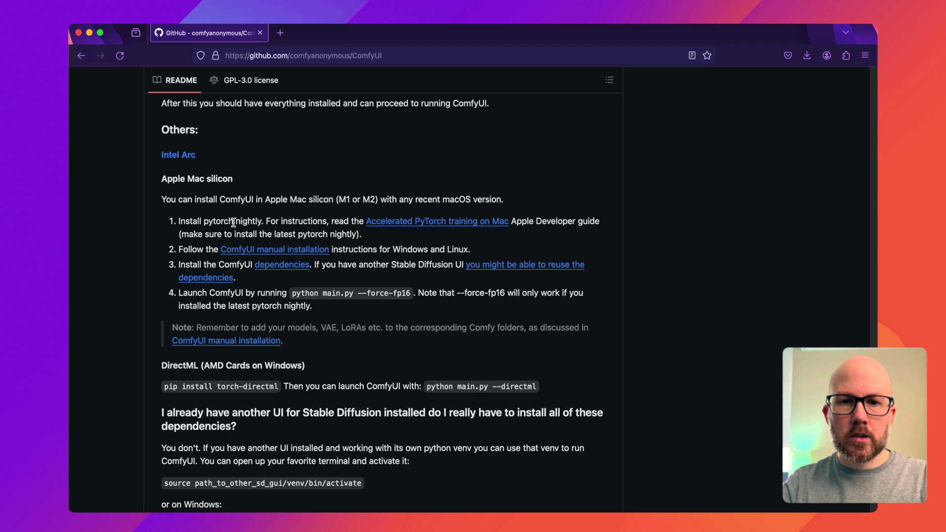
# Open Apple's Accelerated PyTorch training guide and select the arm64 Miniconda curl command under '1. Set up'
pyautogui.keyDown('super'); pyautogui.click(387, 221); pyautogui.keyUp('super')
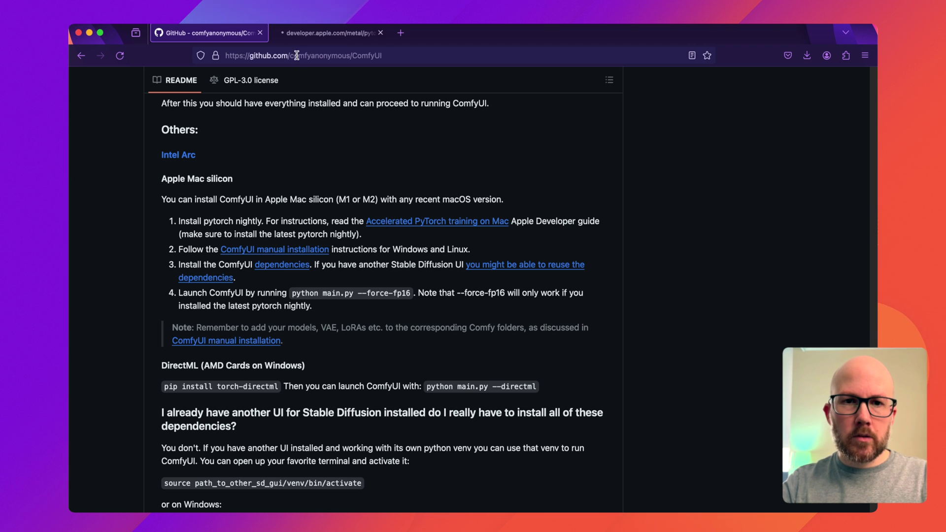
pyautogui.click(328, 32)
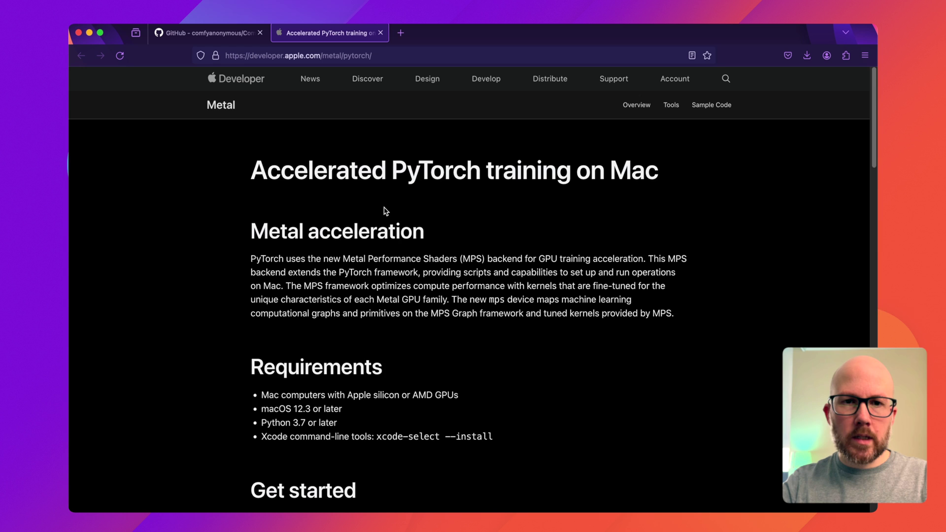
pyautogui.scroll(-10, 386, 211)
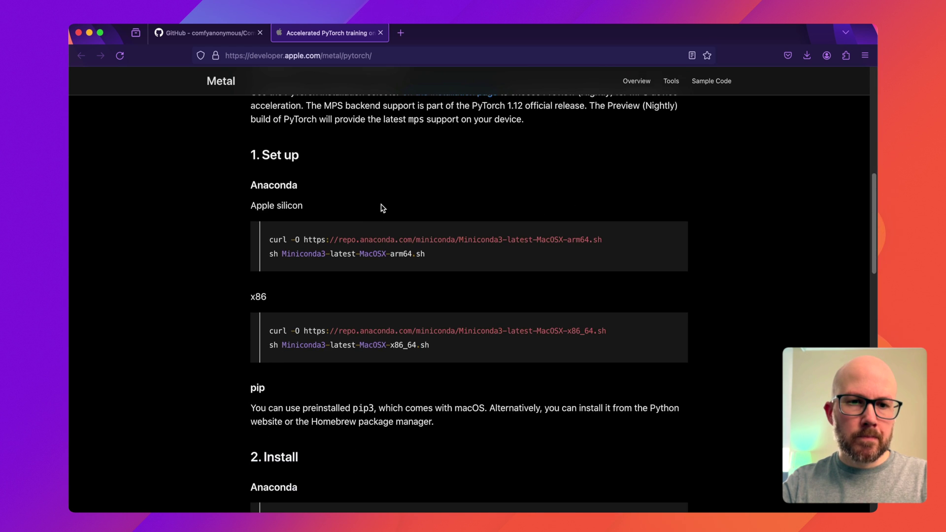
pyautogui.scroll(-1, 365, 210)
pyautogui.tripleClick(287, 223)
pyautogui.press('super+c')
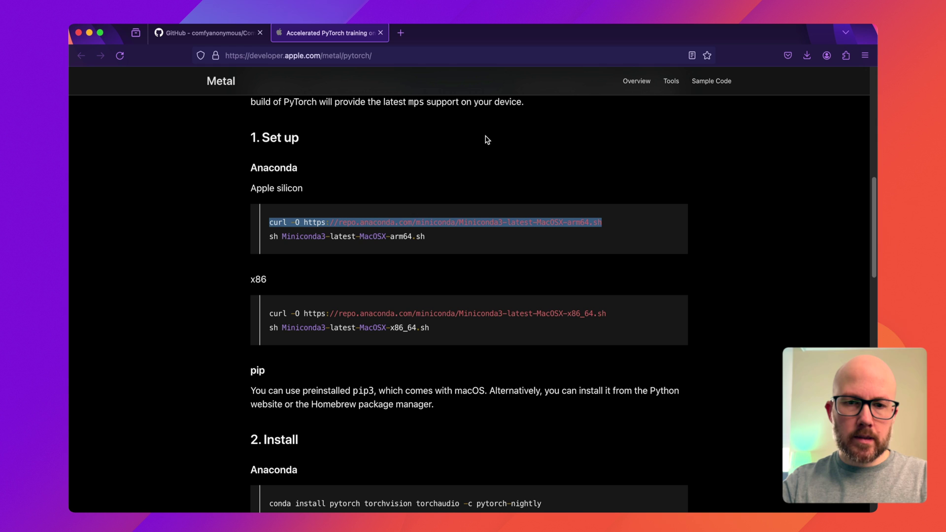
pyautogui.press('super+space')
# Launch Terminal and run the pasted curl command to download the Miniconda3 arm64 installer
pyautogui.write('terminal')
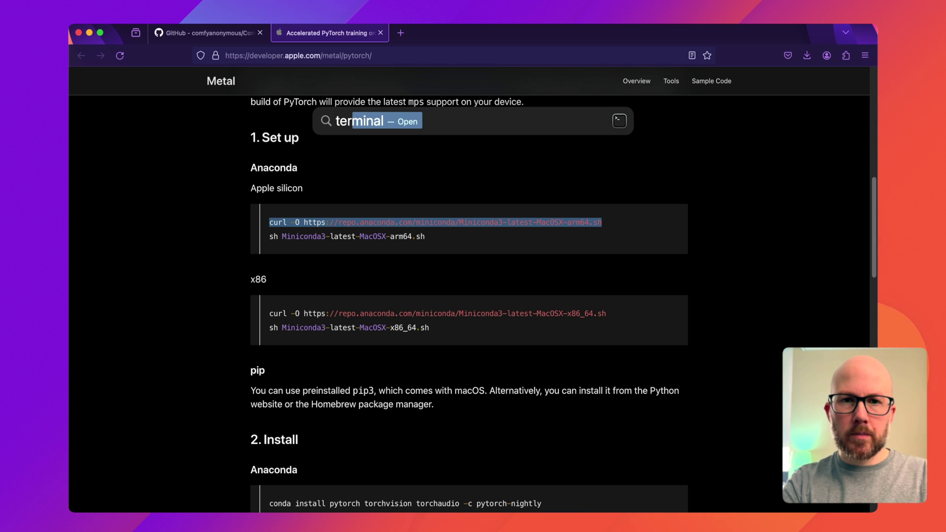
pyautogui.press('Return')
pyautogui.press('super+v')
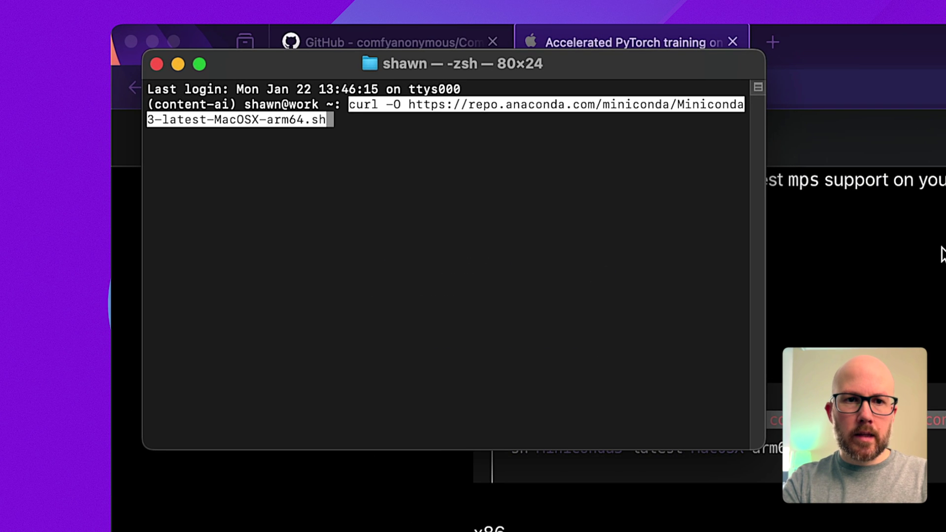
pyautogui.press('Return')
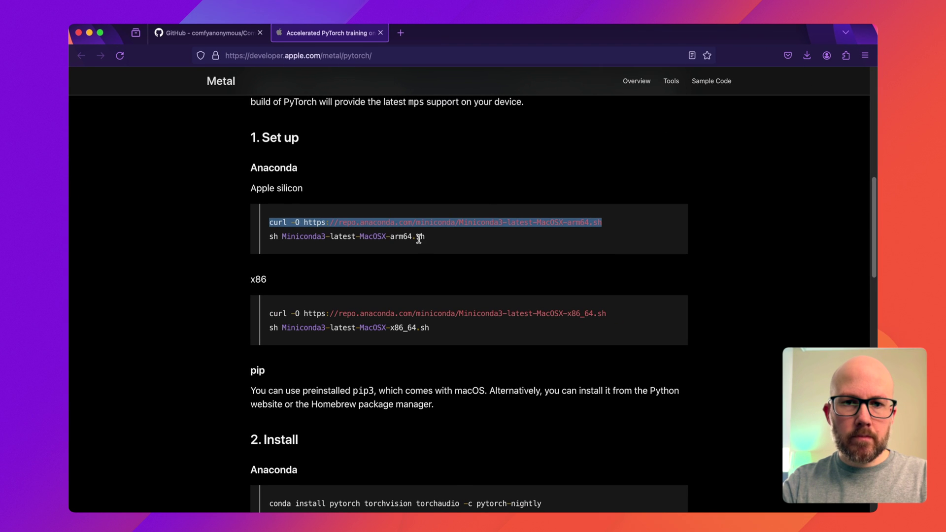
# Copy and run 'sh Miniconda3-latest-MacOSX-arm64.sh' in Terminal
pyautogui.moveTo(424, 237); pyautogui.dragTo(270, 237)
pyautogui.press('super+c')
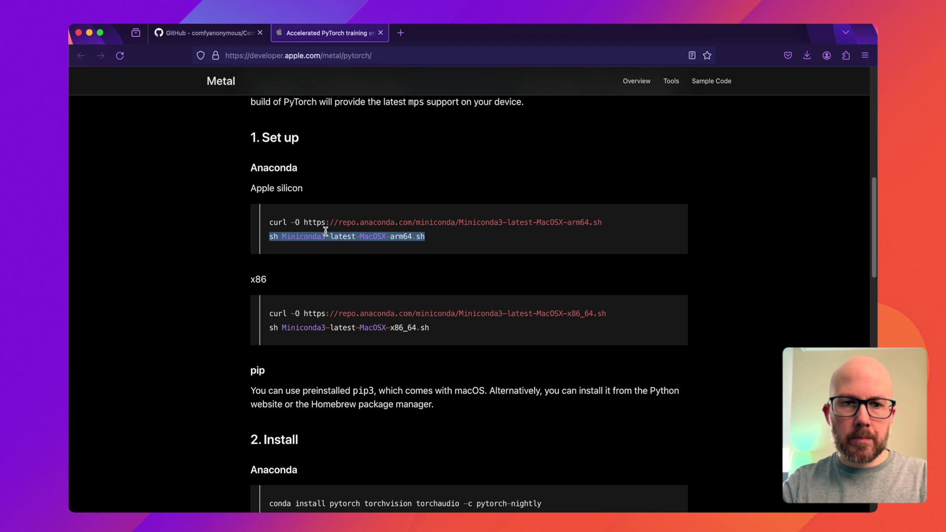
pyautogui.press('super+Tab')
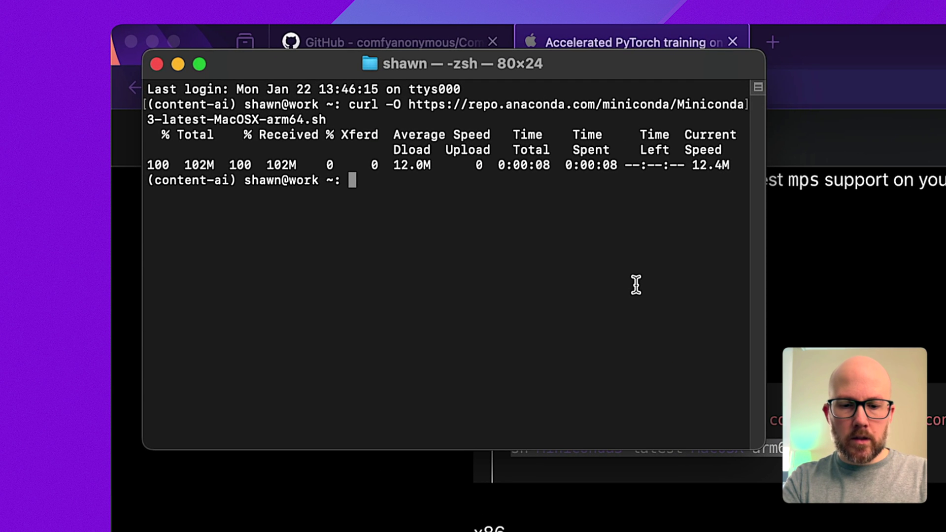
pyautogui.press('super+v')
pyautogui.press('Return')
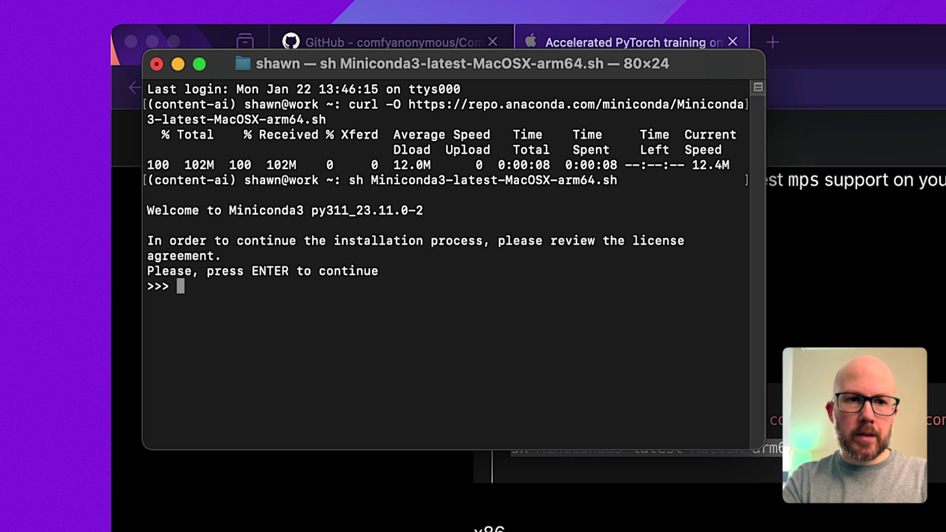
# Page through the Miniconda license agreement and accept it with 'yes'
pyautogui.press('Return')
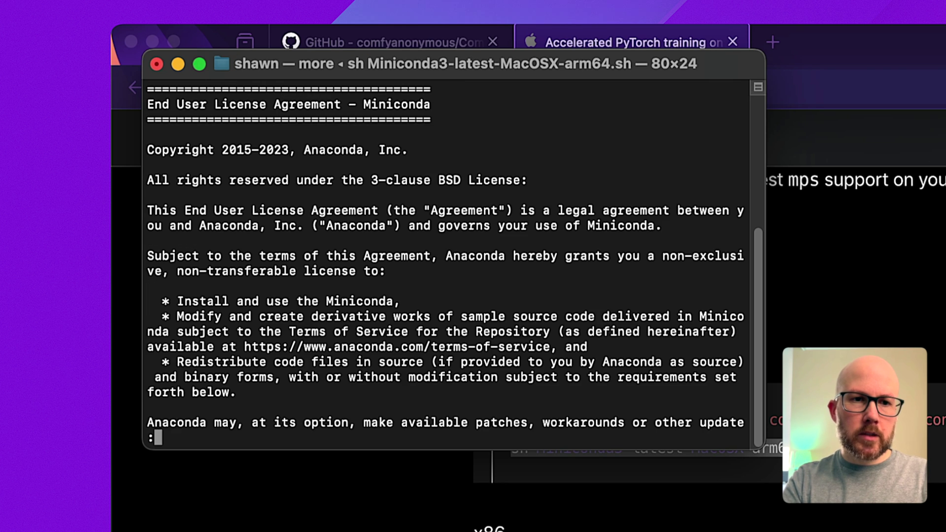
pyautogui.scroll(-20, 453, 256)
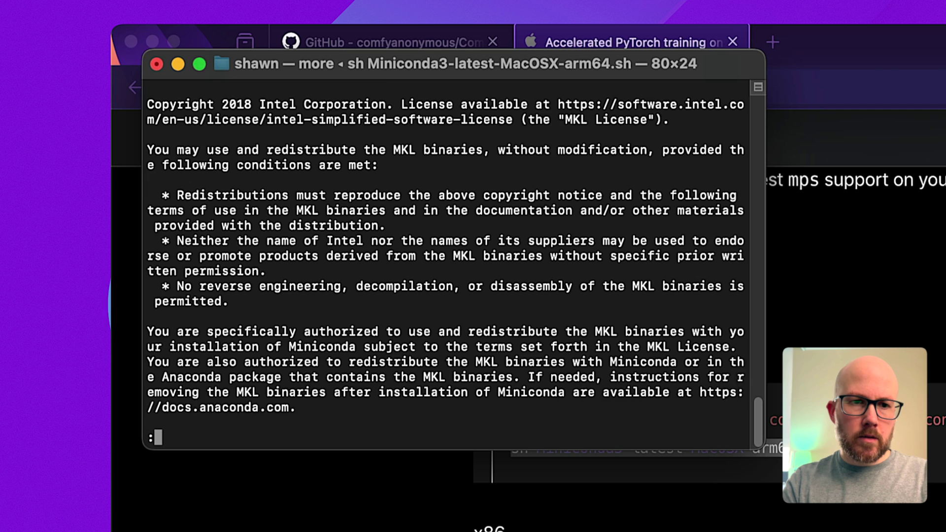
pyautogui.scroll(-7, 453, 256)
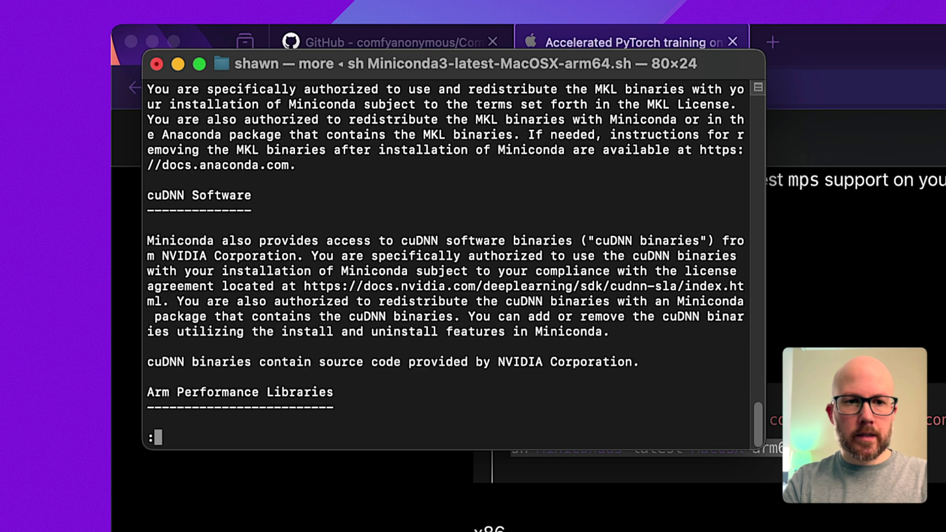
pyautogui.scroll(-10, 453, 256)
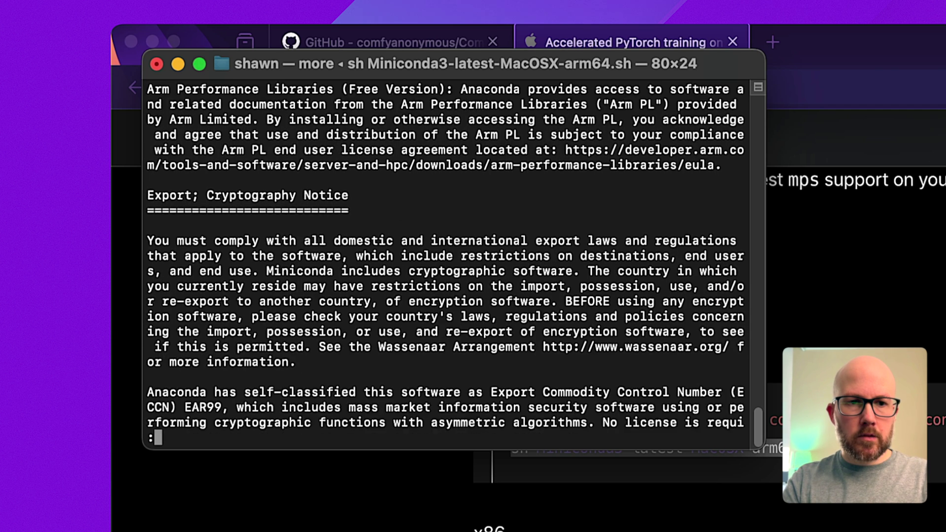
pyautogui.scroll(-3, 453, 257)
pyautogui.press('BackSpace')
pyautogui.press('BackSpace')
pyautogui.press('BackSpace')
pyautogui.press('BackSpace')
pyautogui.press('BackSpace')
pyautogui.press('BackSpace')
pyautogui.press('BackSpace')
pyautogui.press('BackSpace')
pyautogui.press('BackSpace')
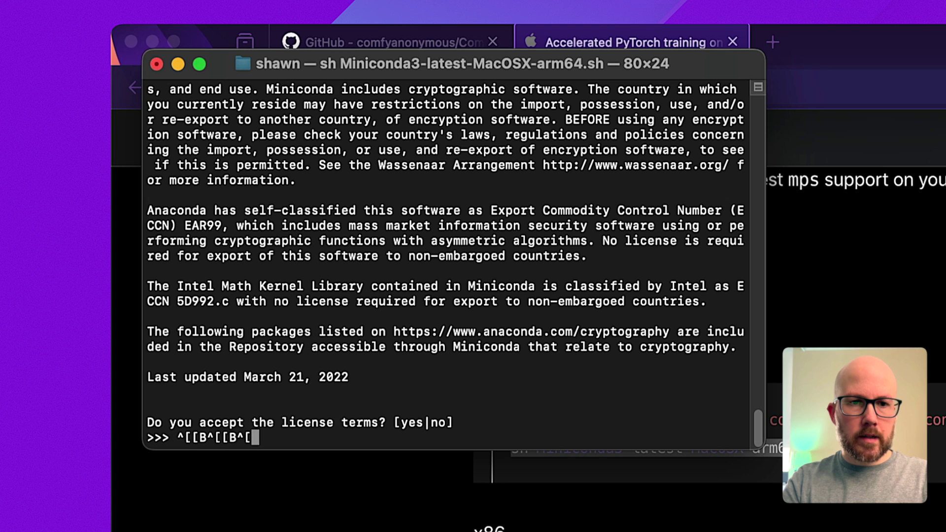
pyautogui.write('yes')
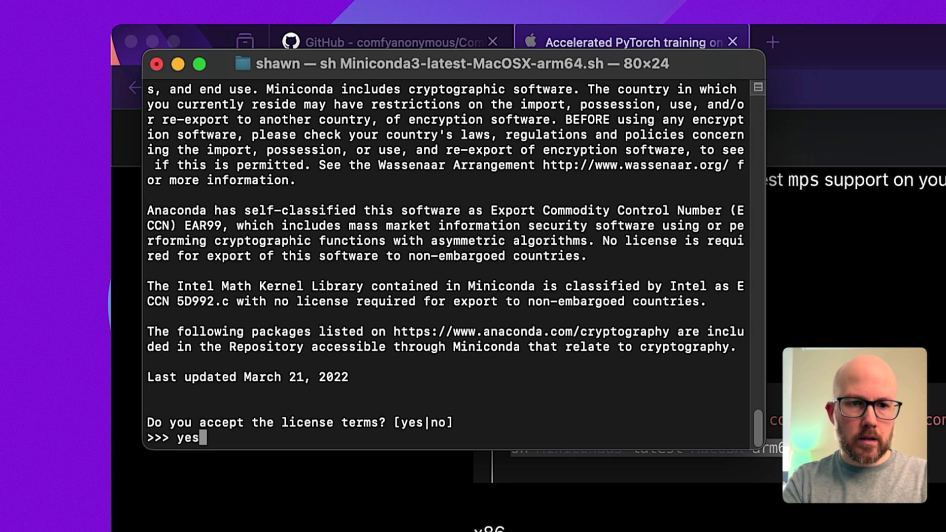
pyautogui.press('Return')
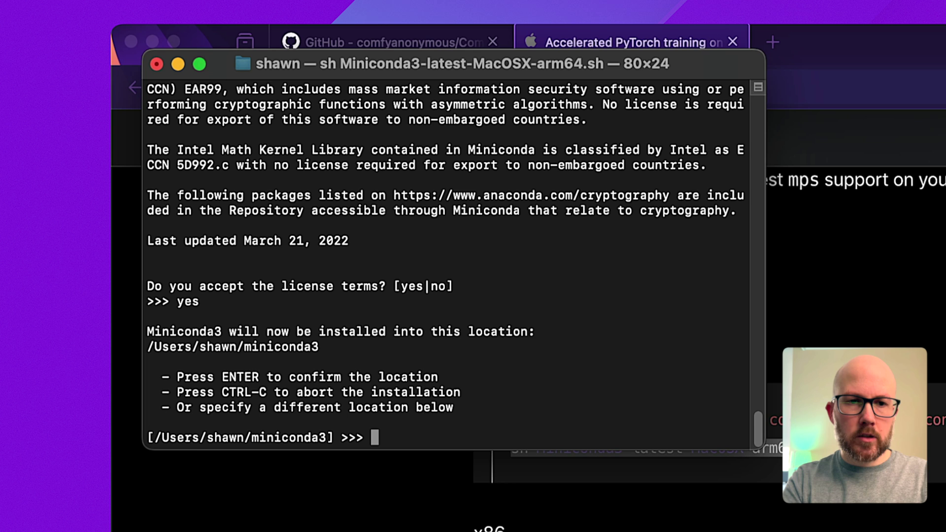
# Accept the default install location and answer 'yes' to conda shell initialization
pyautogui.press('Return')
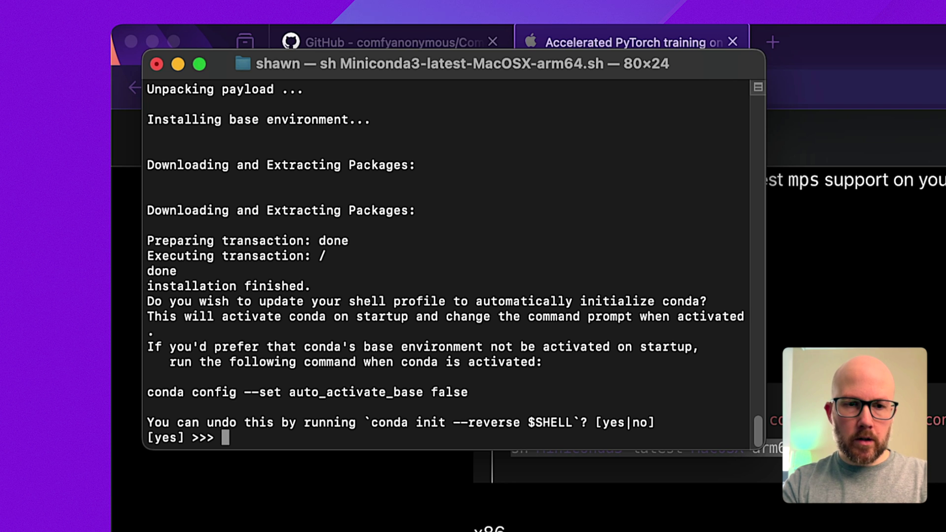
pyautogui.write('yes')
pyautogui.press('Return')
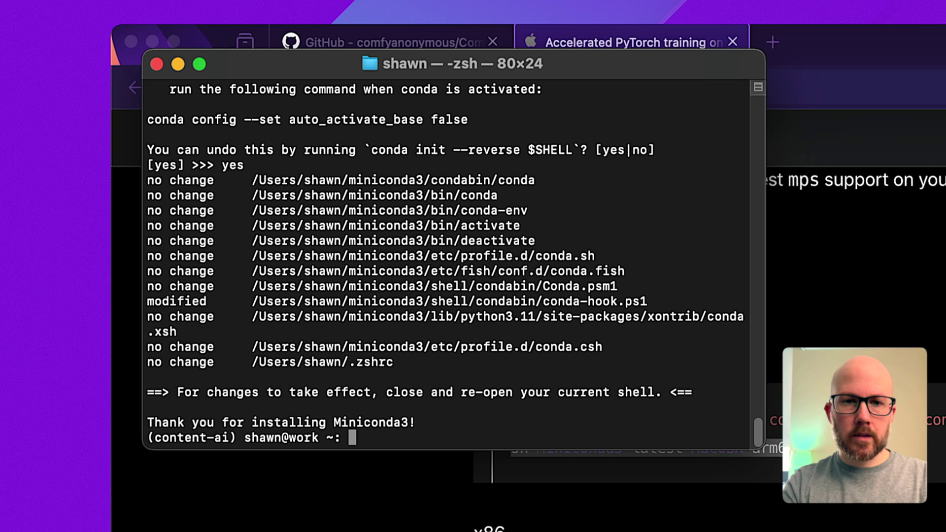
# Reopen Terminal and confirm the prompt shows the (base) environment
pyautogui.press('super+Tab')
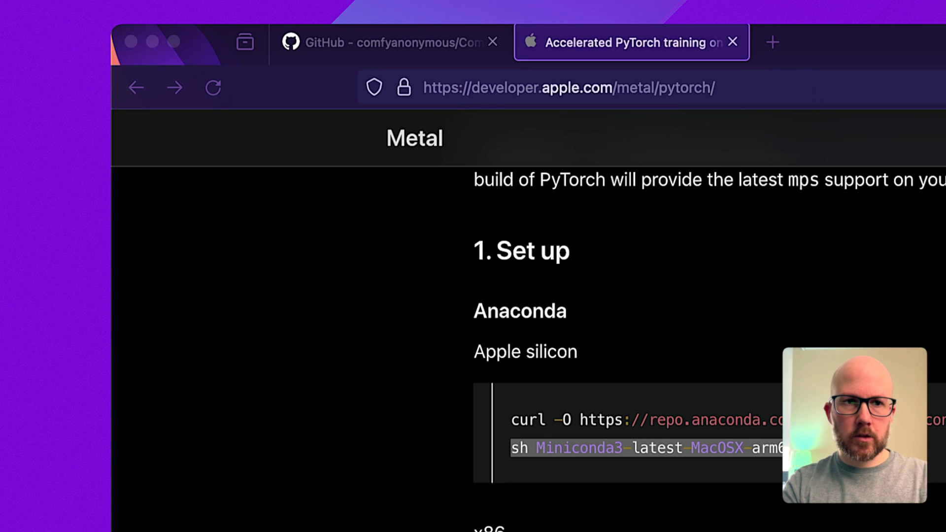
pyautogui.press('super+Tab')
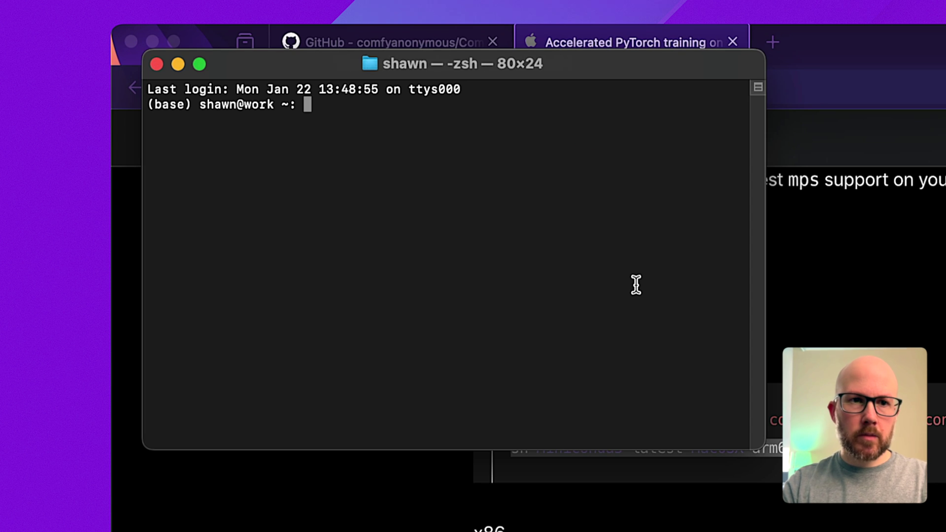
pyautogui.doubleClick(170, 103)
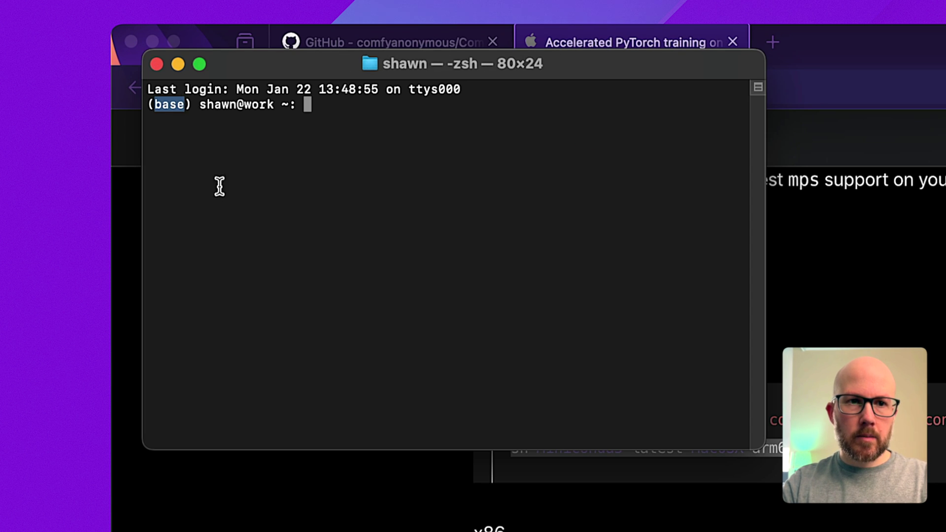
pyautogui.click(225, 222)
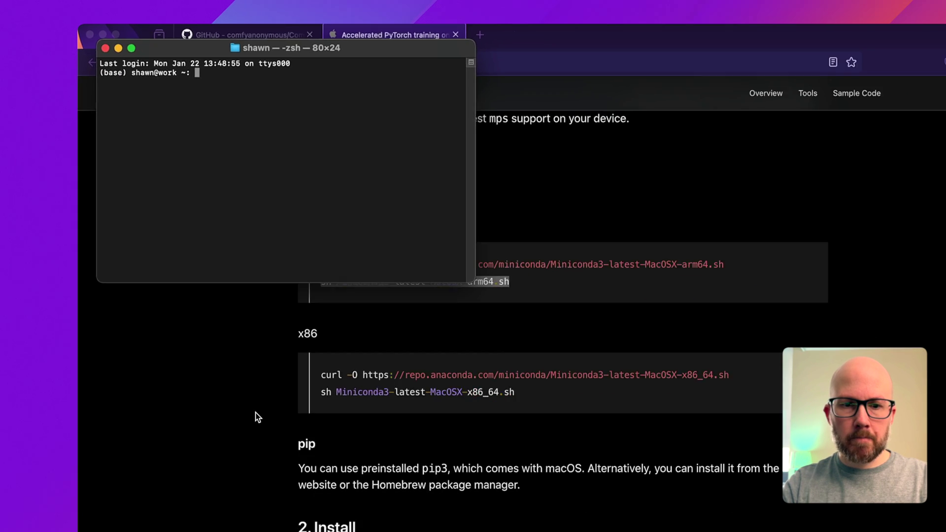
# Select the conda install command for nightly pytorch, torchvision and torchaudio on Apple's guide
pyautogui.click(213, 344)
pyautogui.scroll(-5, 217, 343)
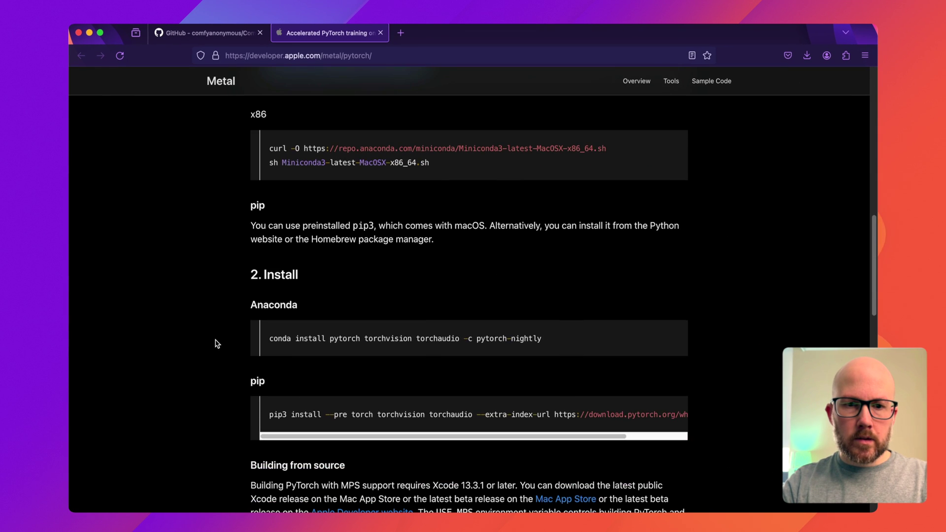
pyautogui.scroll(-2, 218, 344)
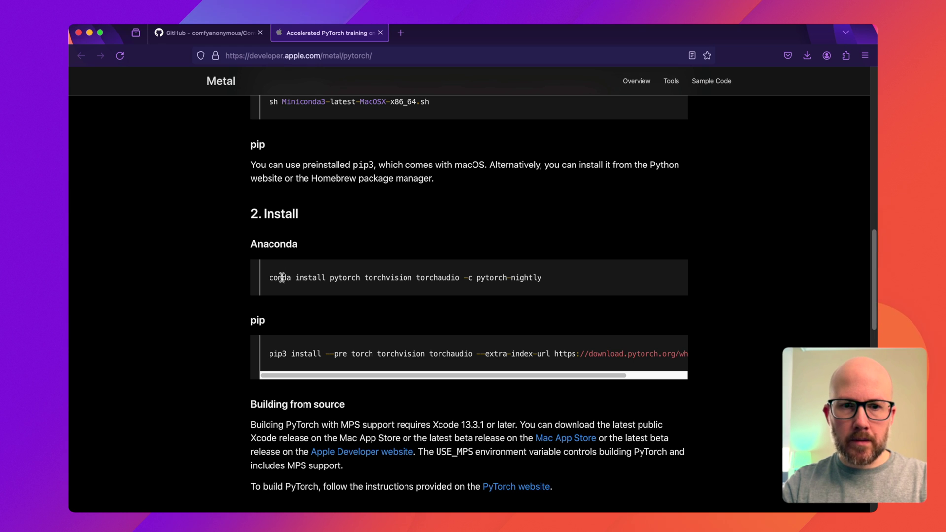
pyautogui.moveTo(269, 277); pyautogui.dragTo(542, 278)
pyautogui.press('super+c')
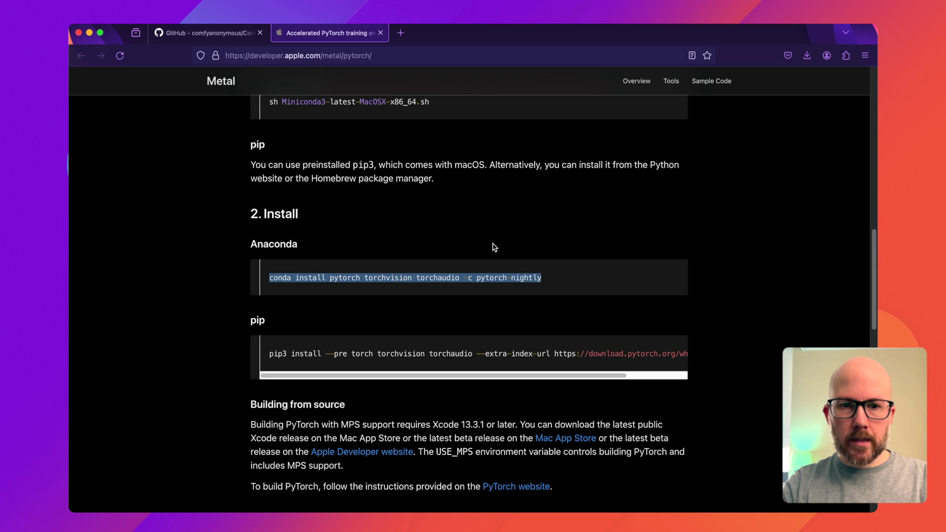
# Run the pasted conda install command in Terminal and confirm with 'y'
pyautogui.hotkey('ctrl', 'alt', 't')
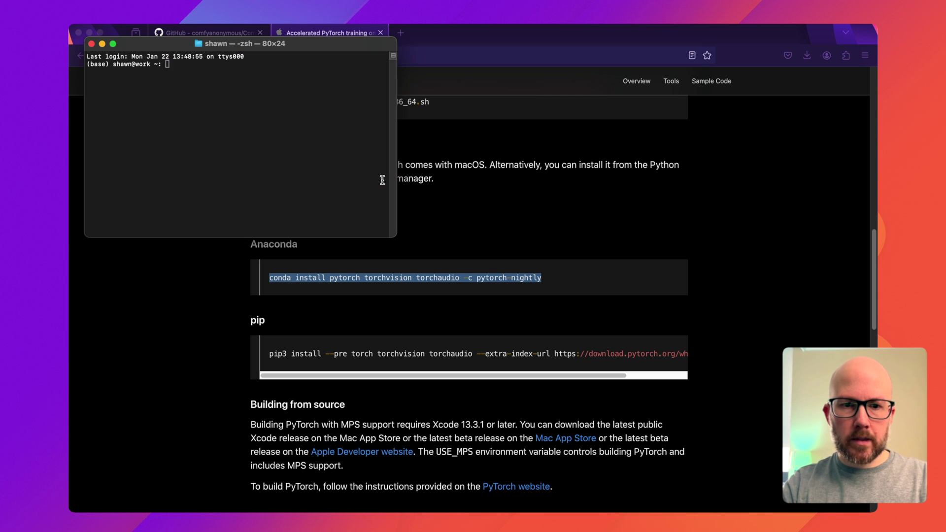
pyautogui.press('super+v')
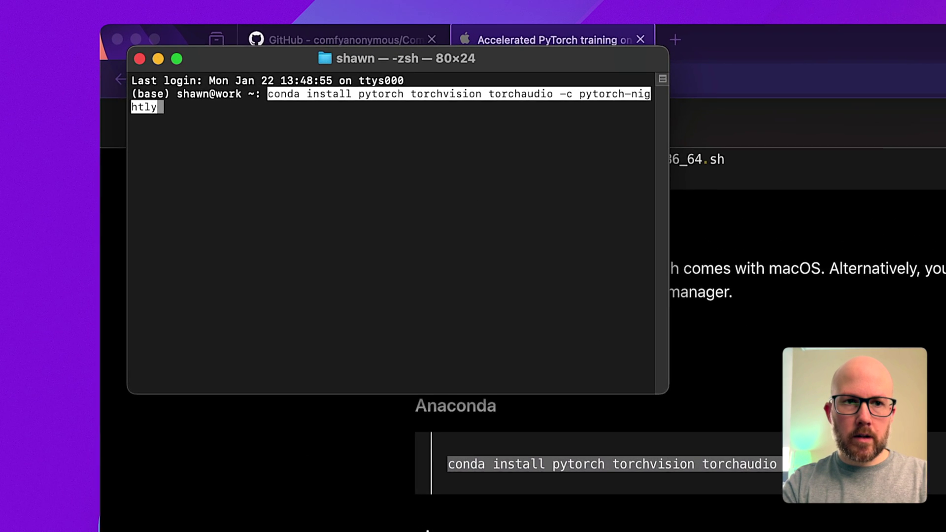
pyautogui.press('Return')
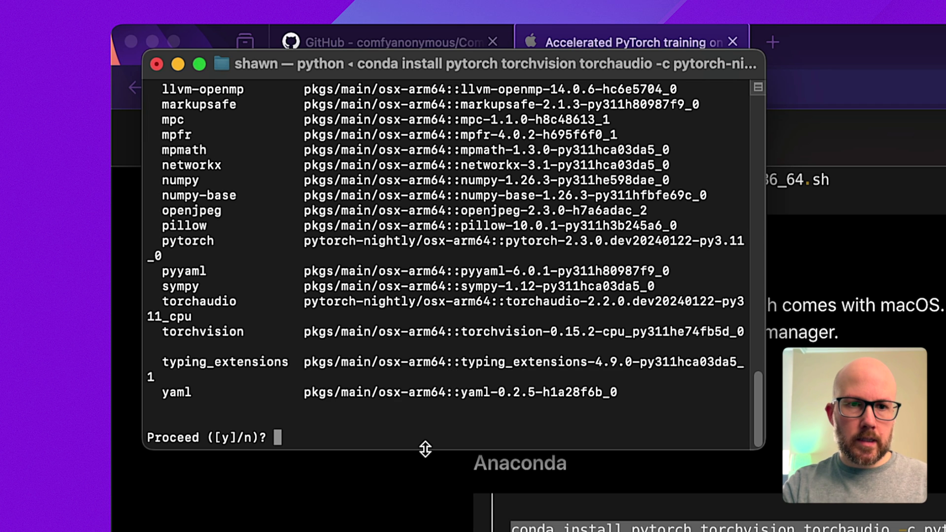
pyautogui.write('y')
pyautogui.press('Return')
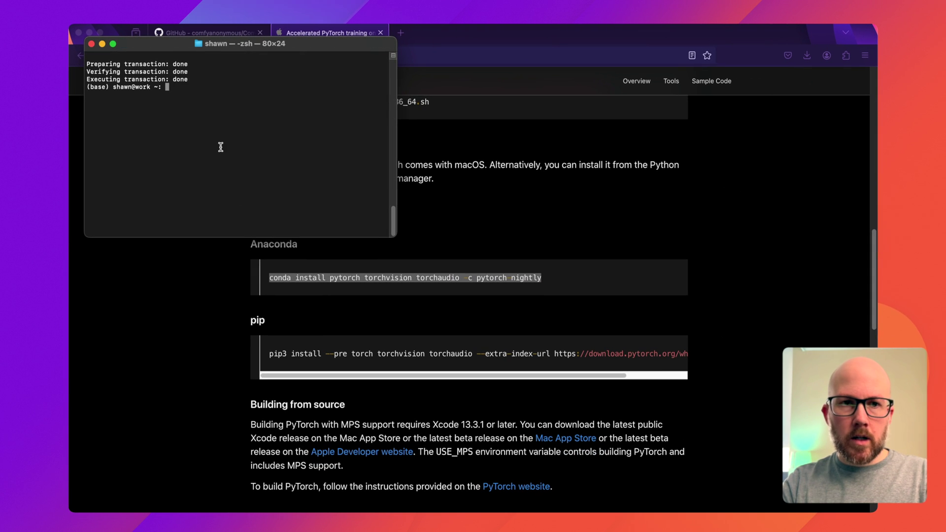
# Review the guide's '3. Verify' MPS script and its expected tensor output line
pyautogui.scroll(-8, 207, 274)
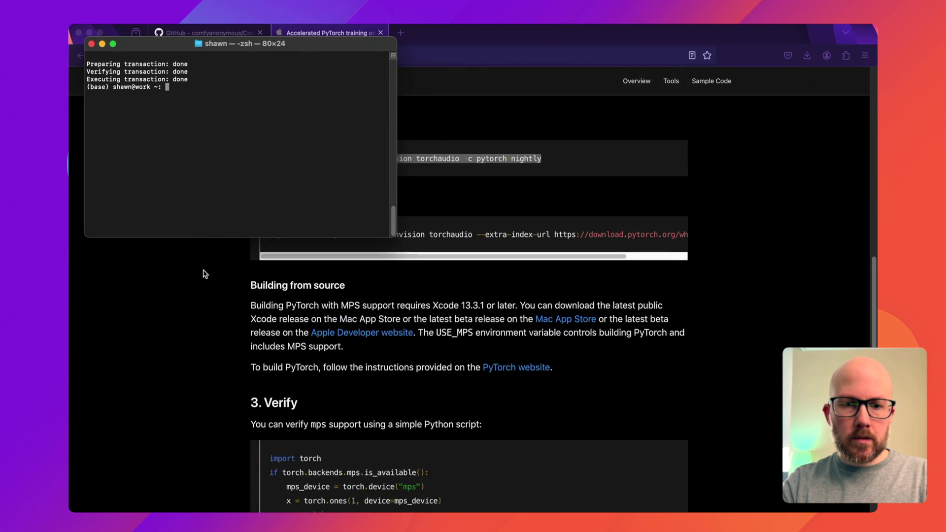
pyautogui.scroll(-2, 225, 283)
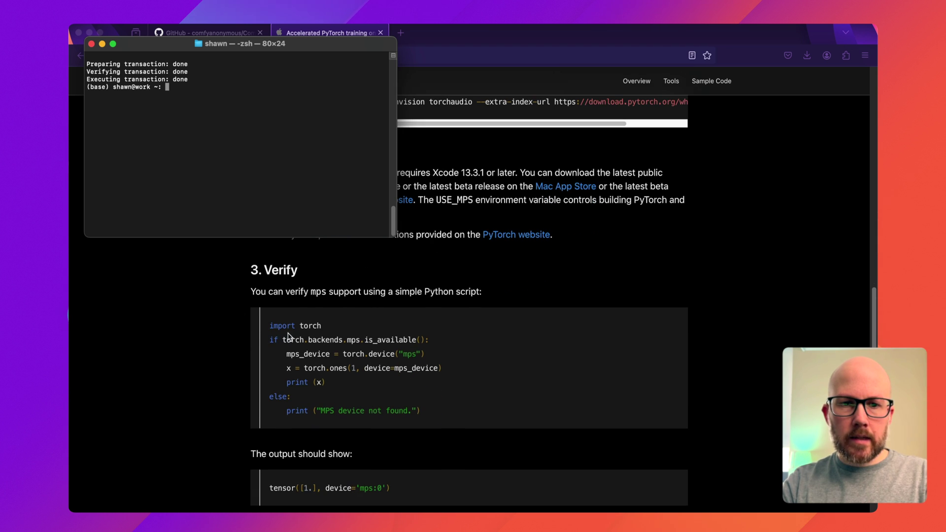
pyautogui.scroll(-2, 303, 345)
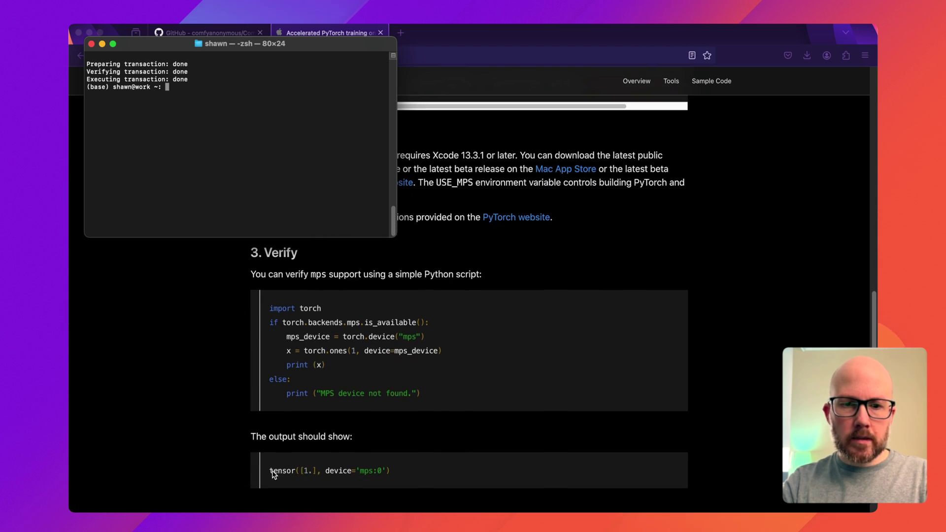
pyautogui.moveTo(272, 470); pyautogui.dragTo(390, 470)
pyautogui.click(390, 471)
pyautogui.press('super+Tab')
pyautogui.press('super+Tab')
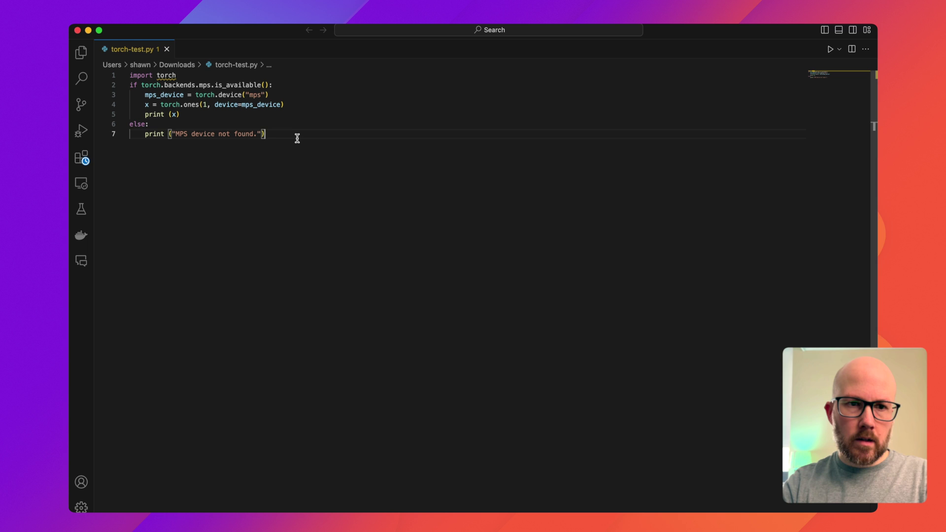
# Return to torch-test.py in Visual Studio Code and bring up Spotlight Search
pyautogui.press('super+Tab')
pyautogui.press('super+Tab')
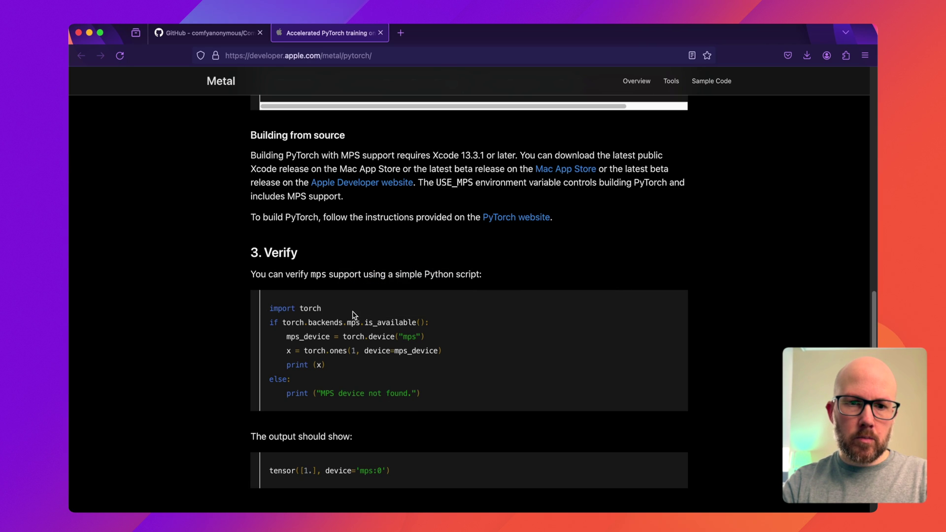
pyautogui.press('super+Tab')
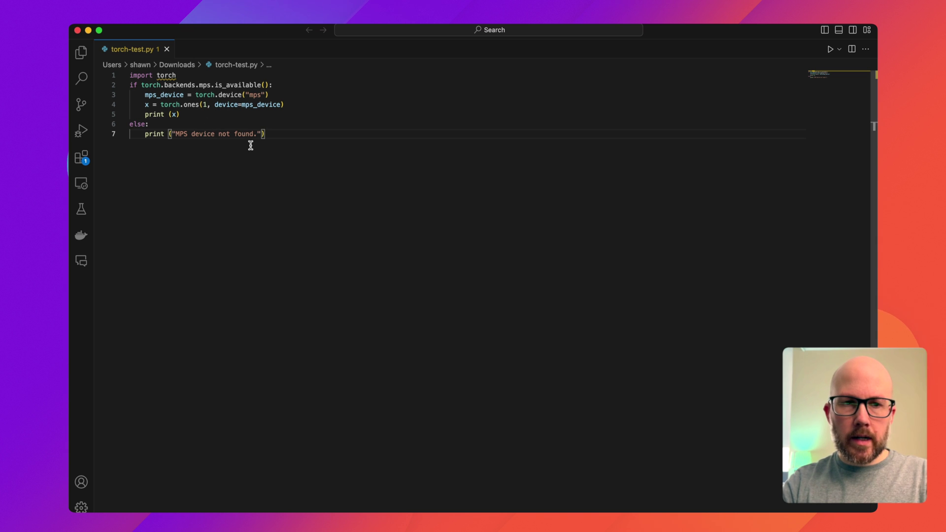
pyautogui.press('super+space')
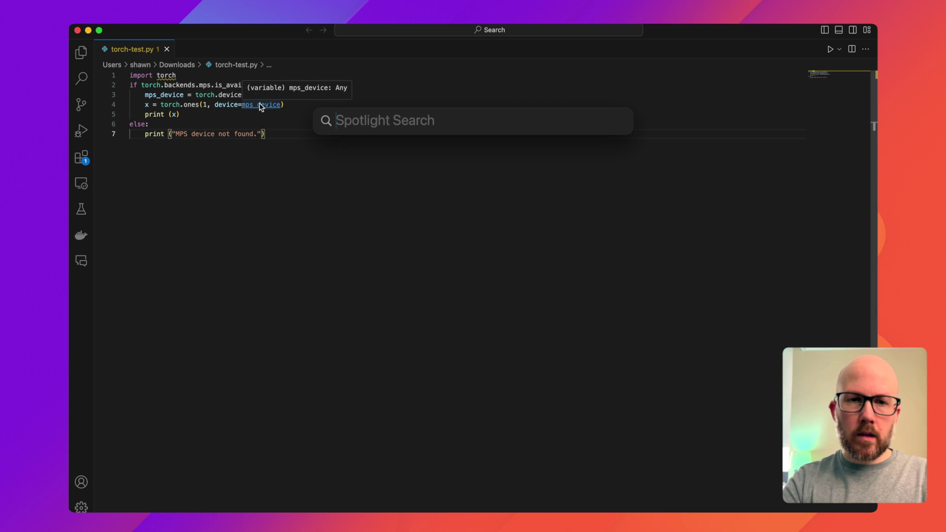
# Launch Terminal, move into the Downloads folder and list its files
pyautogui.write('terminal')
pyautogui.press('Return')
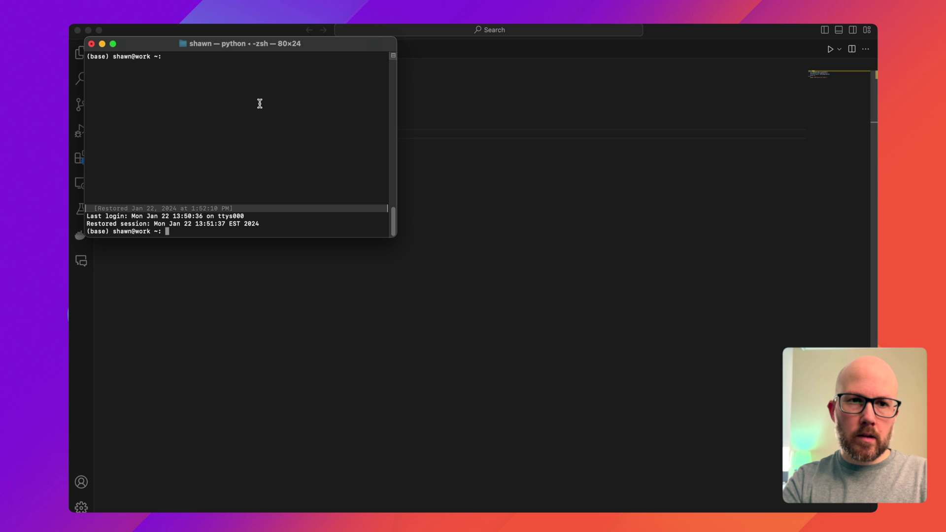
pyautogui.write('ls')
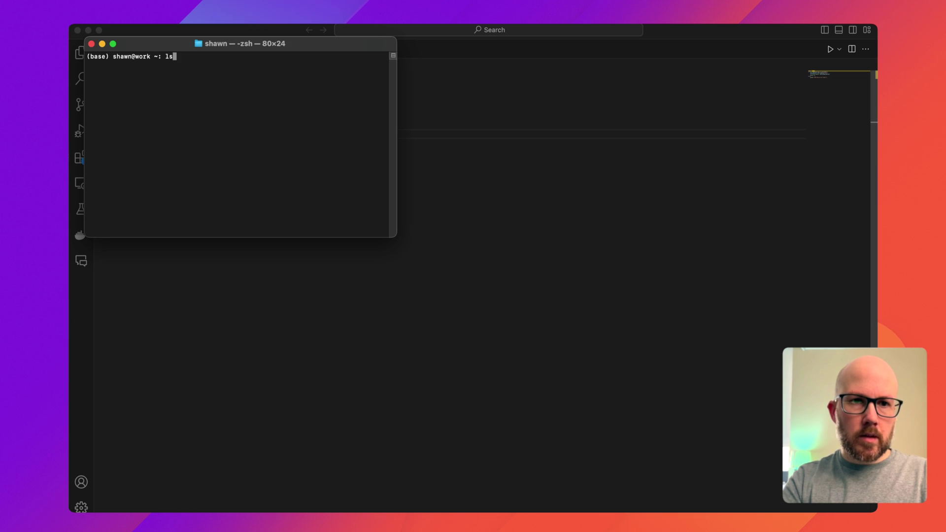
pyautogui.press('Return')
pyautogui.write('cd Downloads/')
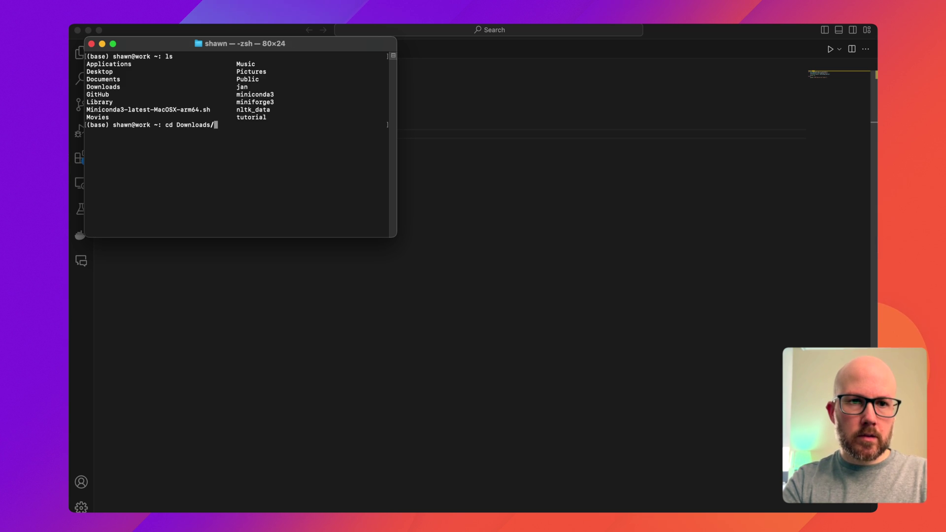
pyautogui.press('Return')
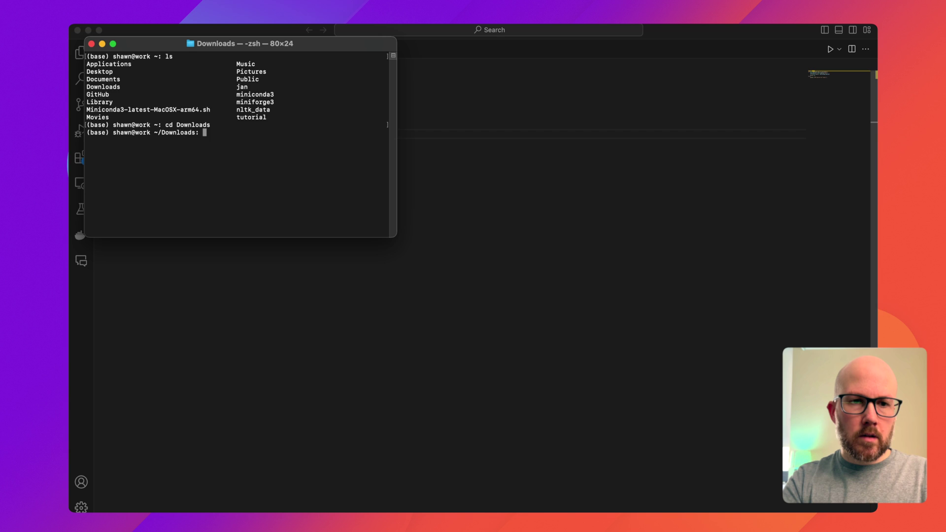
pyautogui.hotkey('ctrl', 'l')
pyautogui.write('l')
pyautogui.write('s')
pyautogui.press('Return')
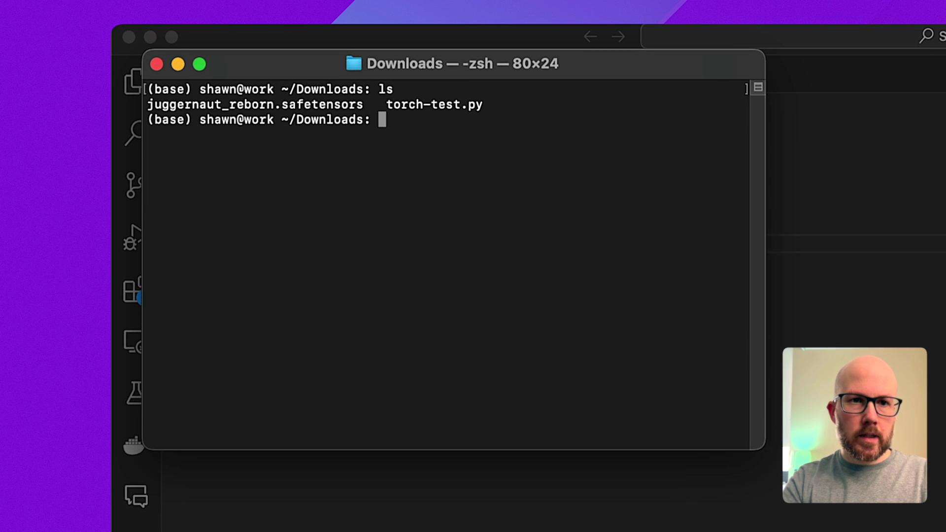
# Run 'python torch-test.py' to test PyTorch's MPS support
pyautogui.write('p')
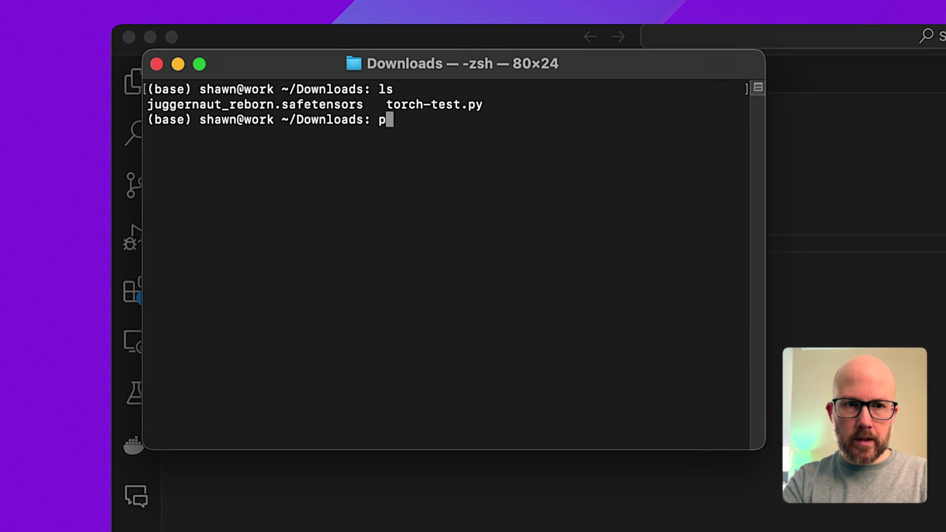
pyautogui.write('yth')
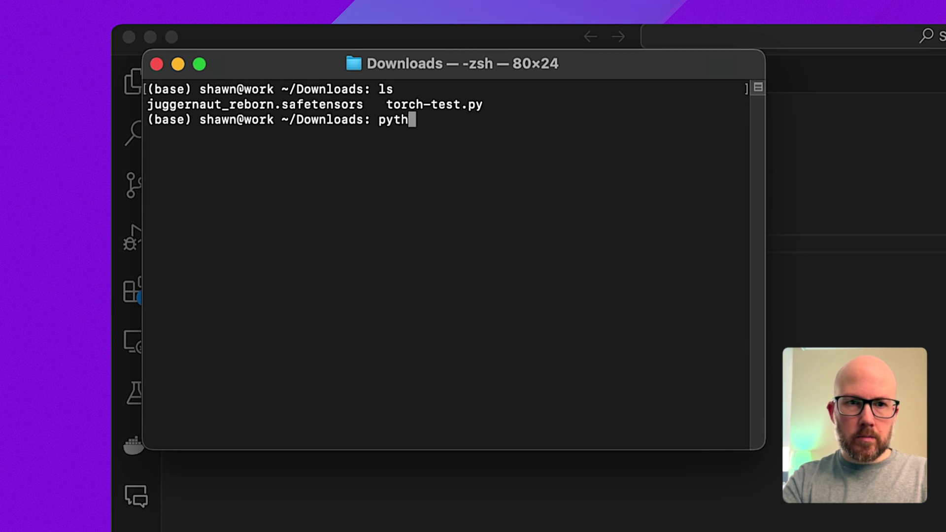
pyautogui.write('on')
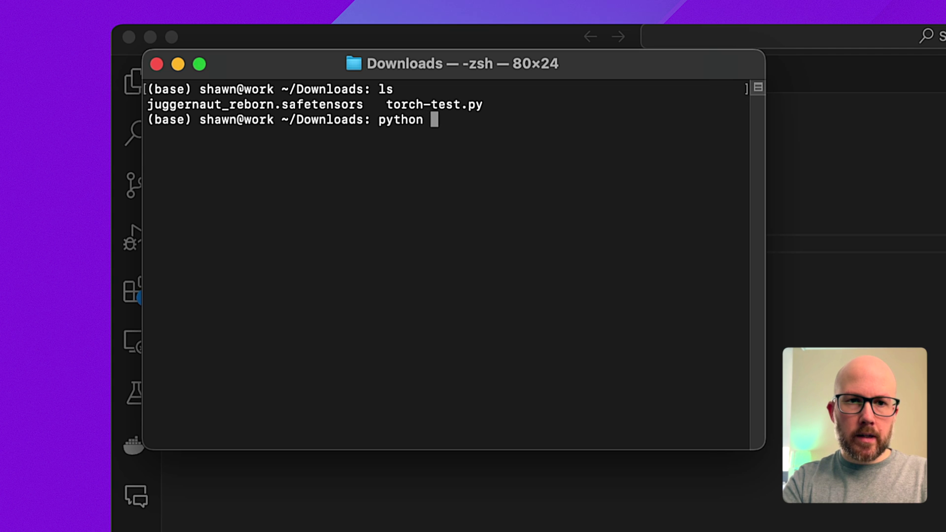
pyautogui.write('t')
pyautogui.press('Tab')
pyautogui.press('Return')
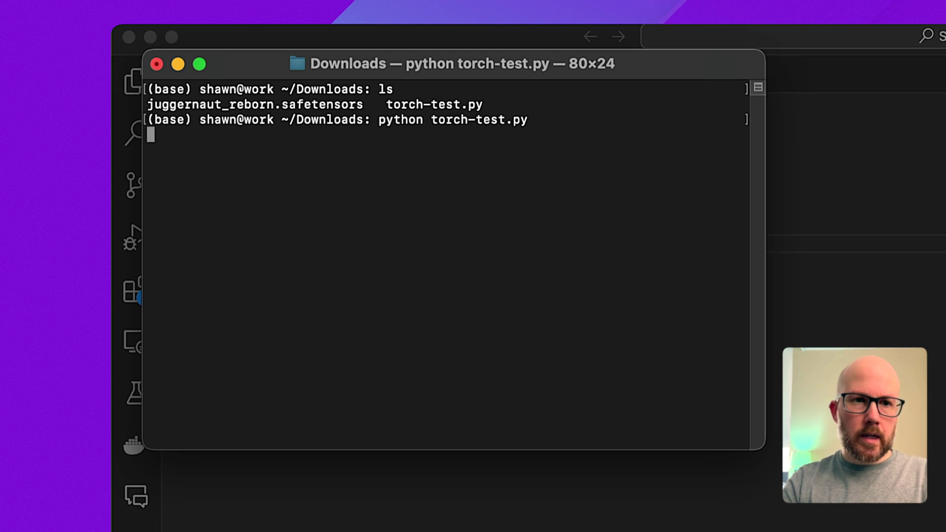
# Compare the printed tensor([1.], device='mps:0') with the guide's expected output
pyautogui.press('super+Tab')
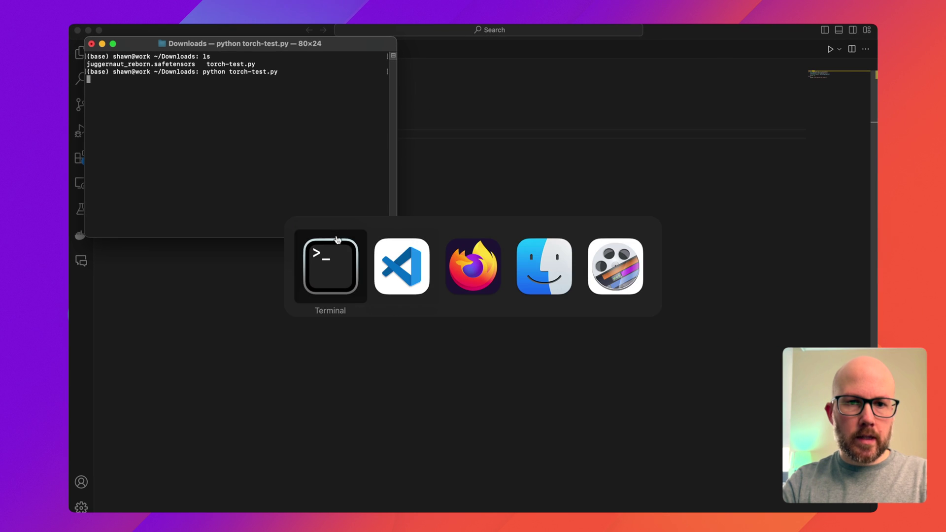
pyautogui.press('super+Tab')
pyautogui.press('super+Tab')
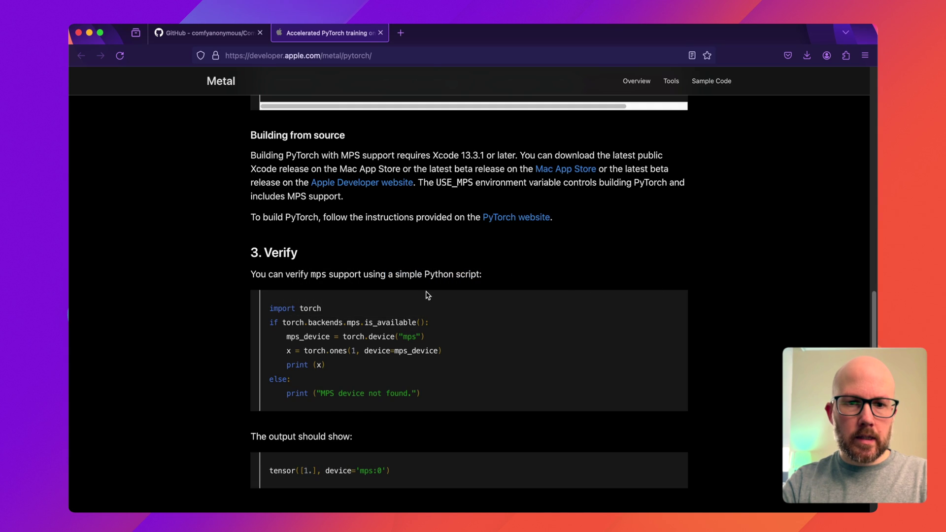
pyautogui.scroll(-3, 316, 404)
pyautogui.moveTo(270, 383); pyautogui.dragTo(397, 388)
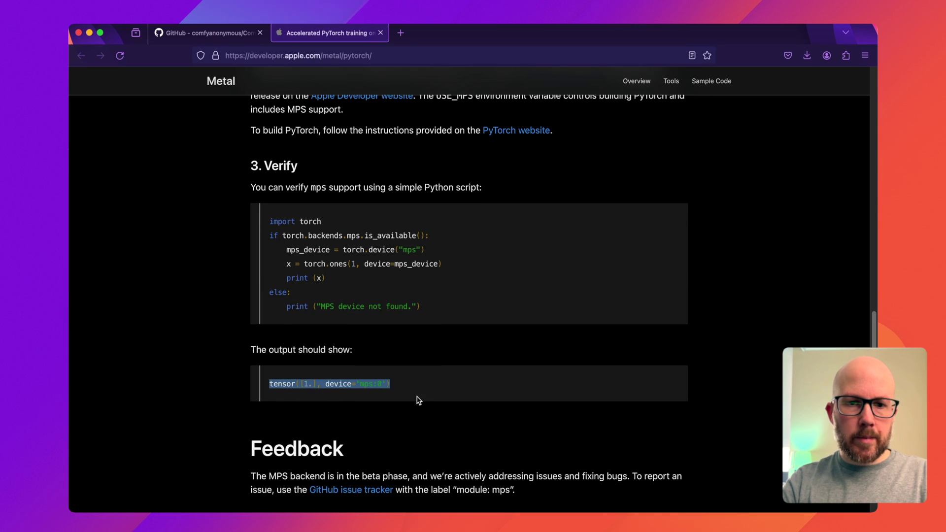
pyautogui.press('super+Tab')
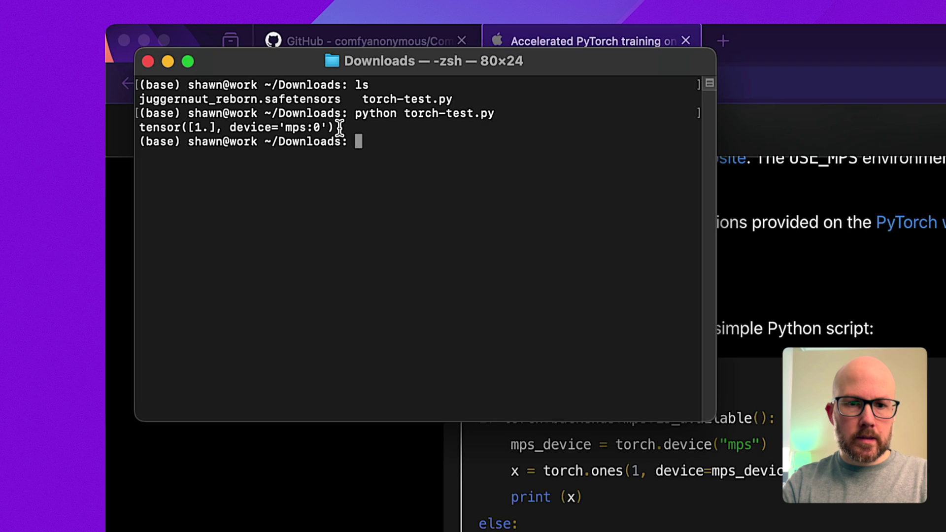
pyautogui.moveTo(340, 127); pyautogui.dragTo(146, 127)
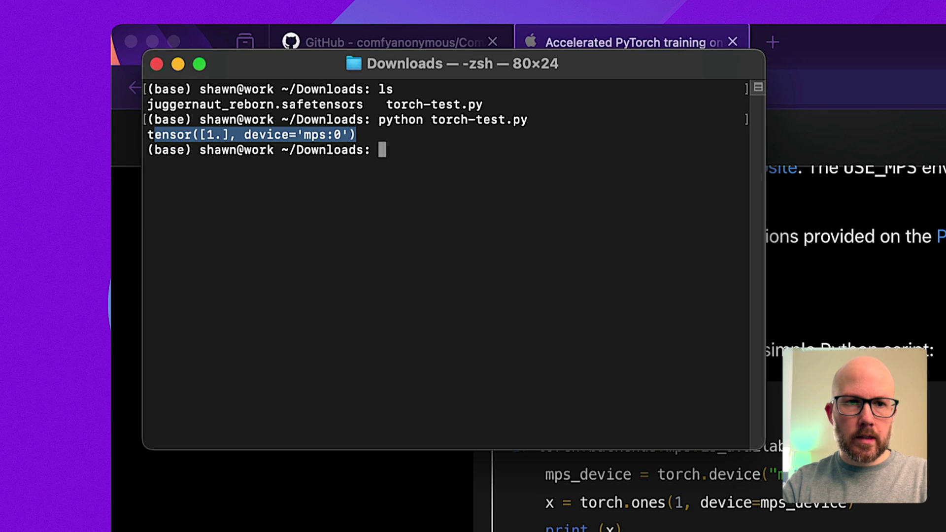
pyautogui.press('super+Tab')
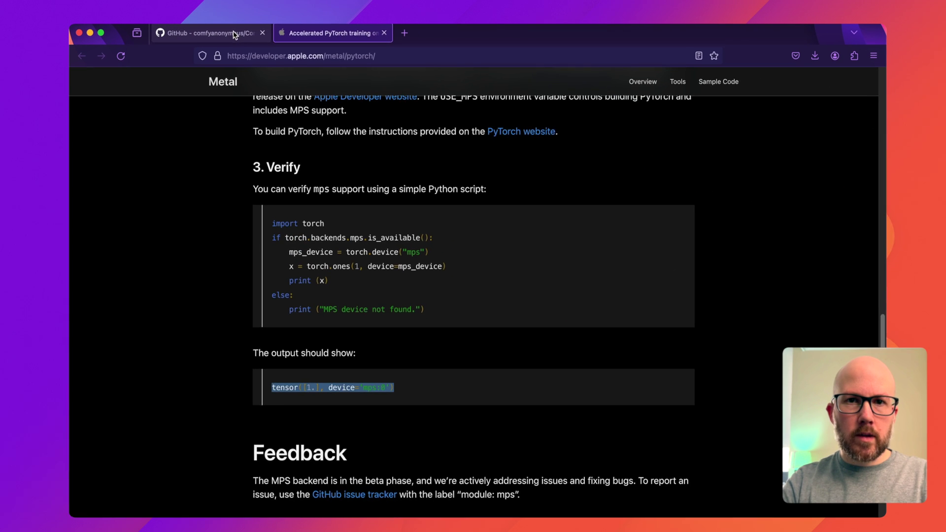
# Copy the HTTPS clone URL from the green Code menu on the ComfyUI GitHub page
pyautogui.click(476, 50)
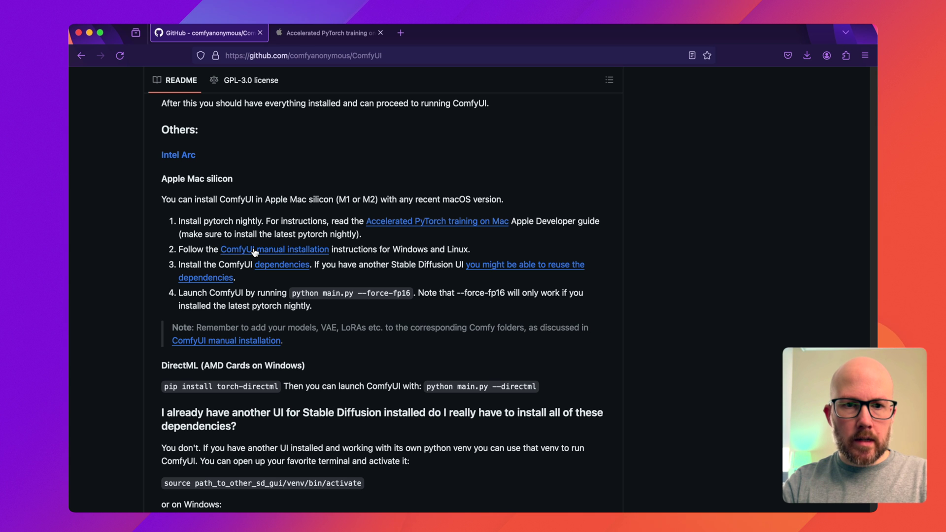
pyautogui.scroll(15, 252, 253)
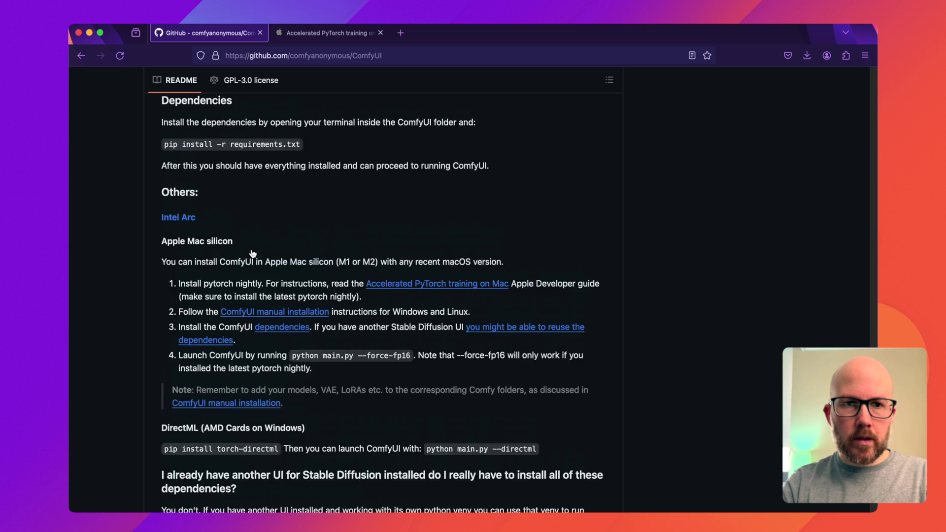
pyautogui.scroll(10, 252, 250)
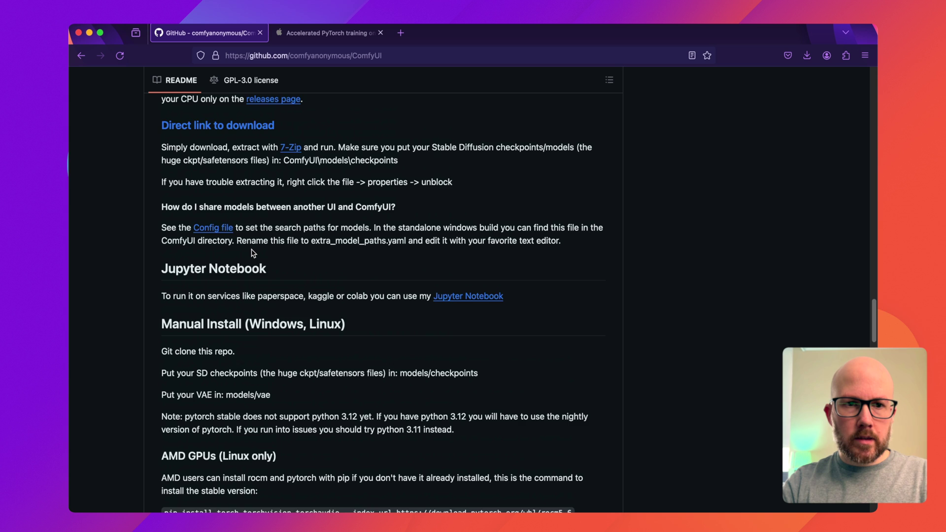
pyautogui.scroll(-4, 272, 321)
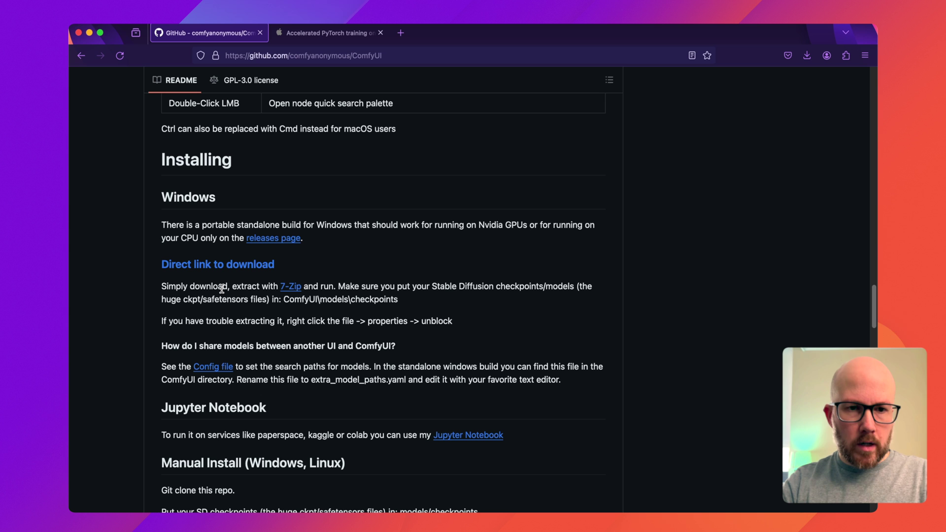
pyautogui.scroll(1, 222, 291)
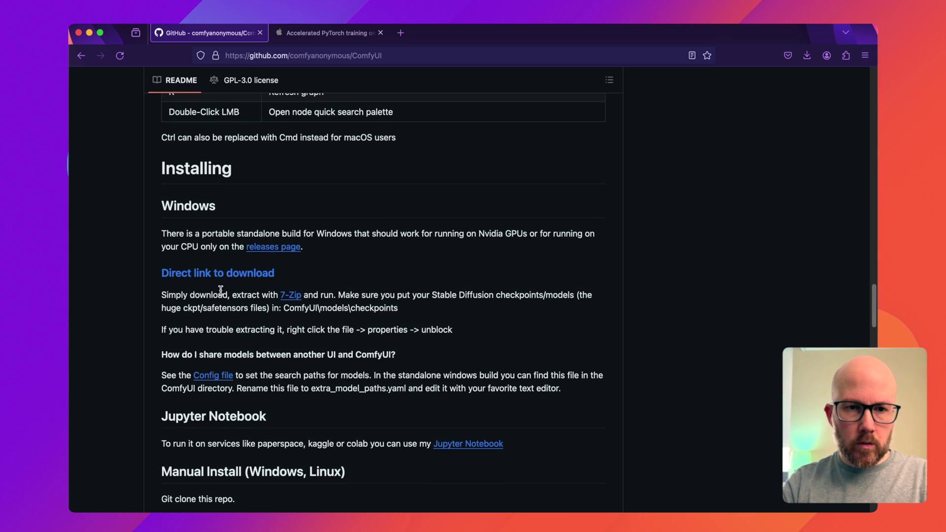
pyautogui.scroll(20, 221, 291)
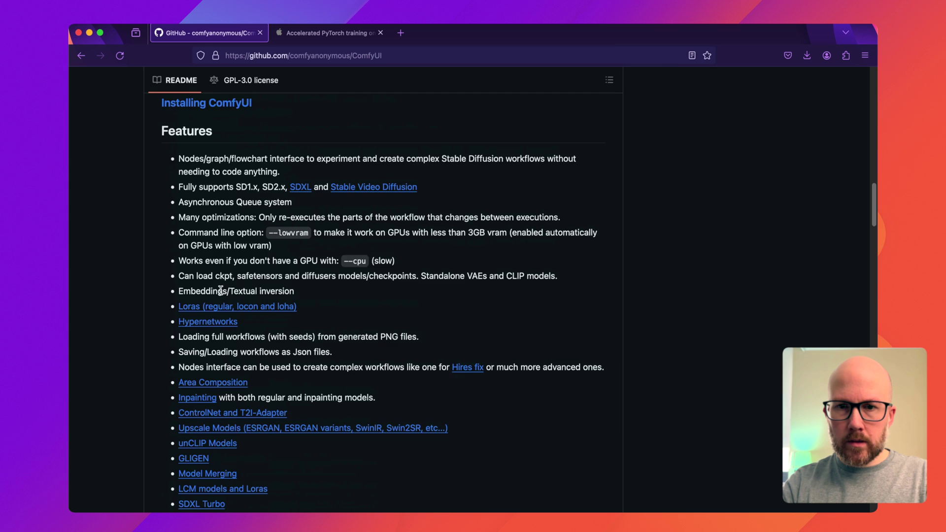
pyautogui.scroll(20, 221, 291)
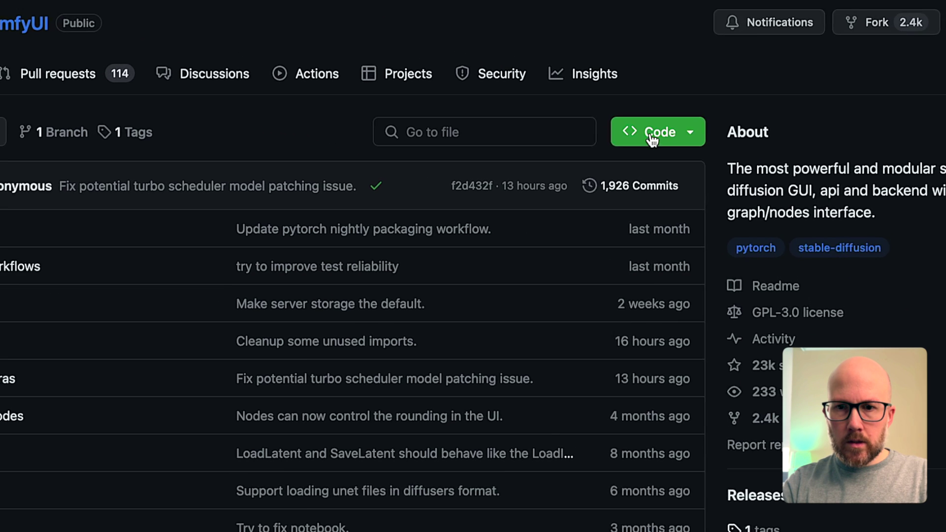
pyautogui.click(595, 186)
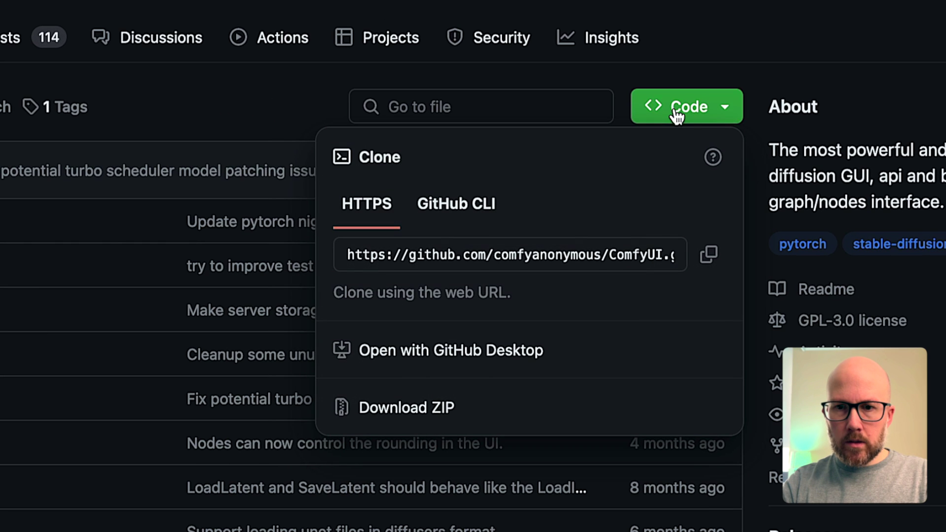
pyautogui.click(710, 255)
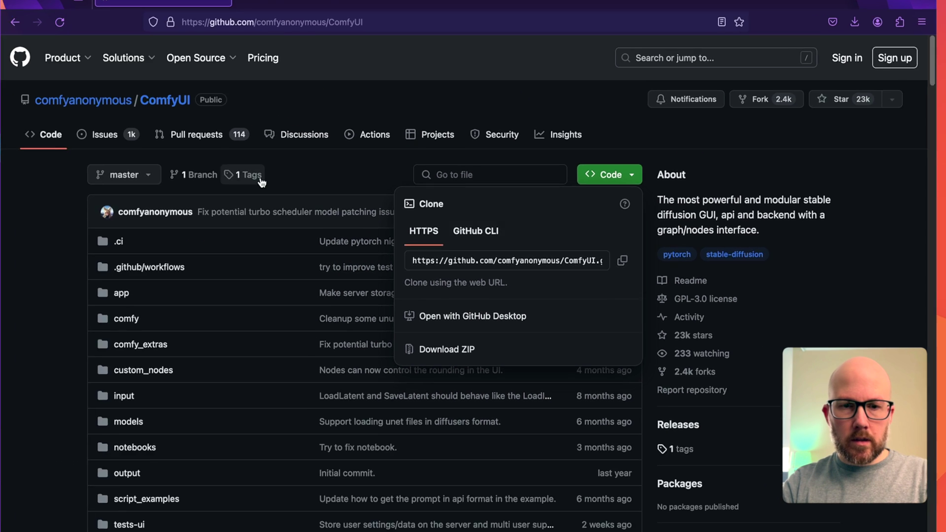
pyautogui.press('super+Tab')
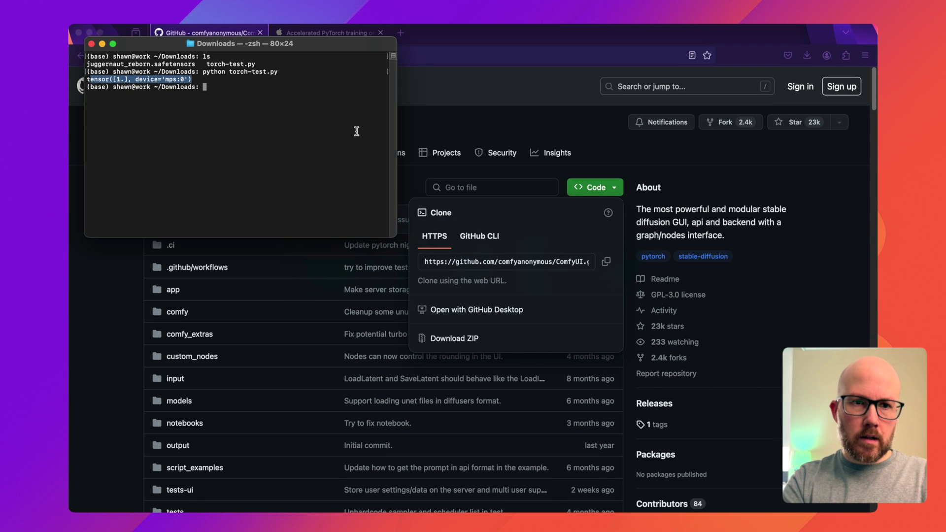
# Move Terminal into the ~/tutorial folder with 'cd ..' and 'cd tutorial'
pyautogui.click(356, 132)
pyautogui.write('cd ..')
pyautogui.press('Return')
pyautogui.write('cd tuto')
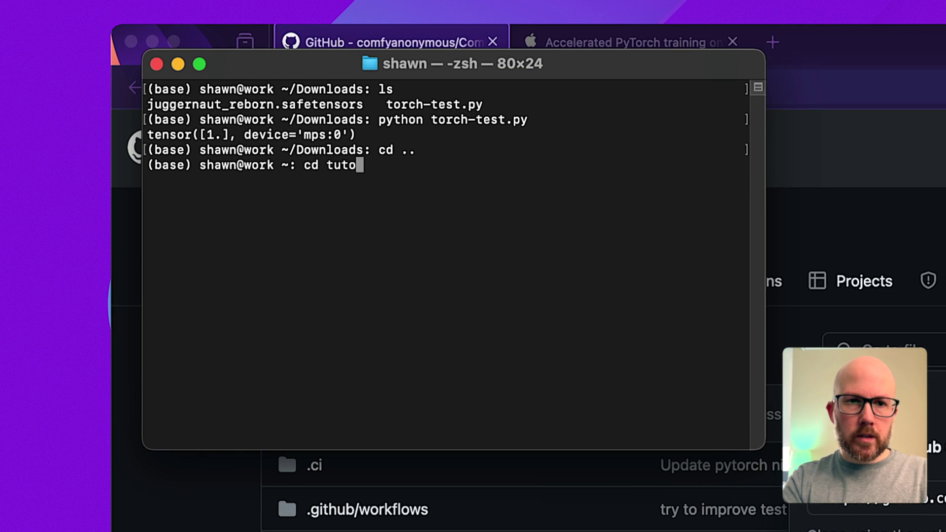
pyautogui.press('Tab')
pyautogui.press('Return')
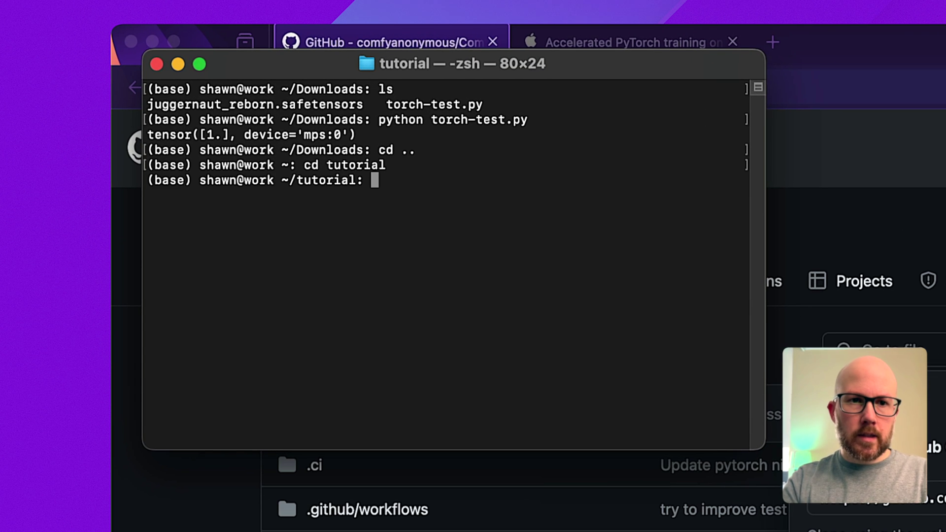
pyautogui.press('super+Tab')
pyautogui.press('super+Tab')
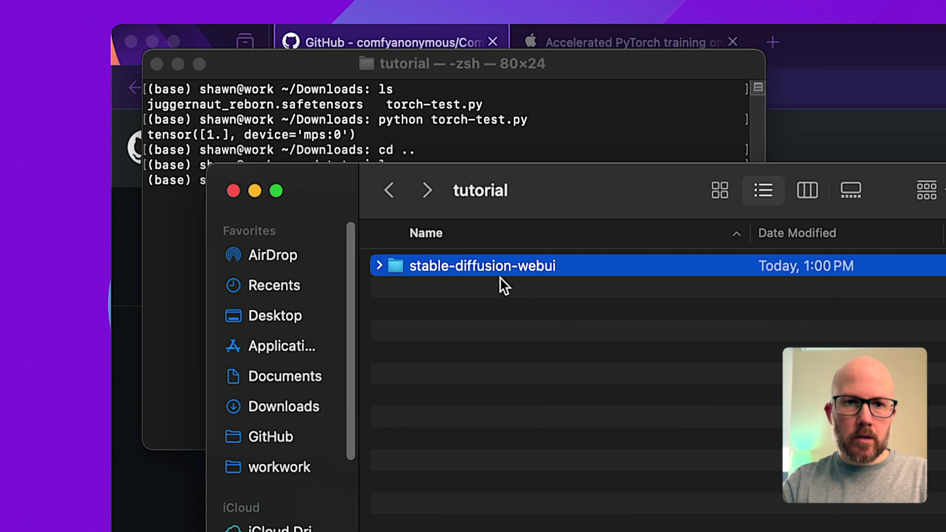
pyautogui.click(524, 129)
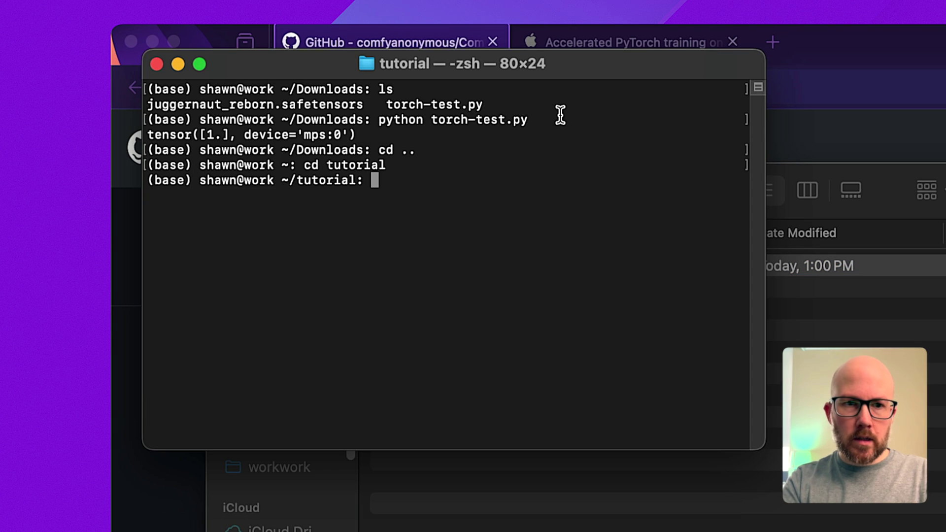
# Run 'git clone' with the ComfyUI URL and check the new ComfyUI folder in Finder
pyautogui.write('git ')
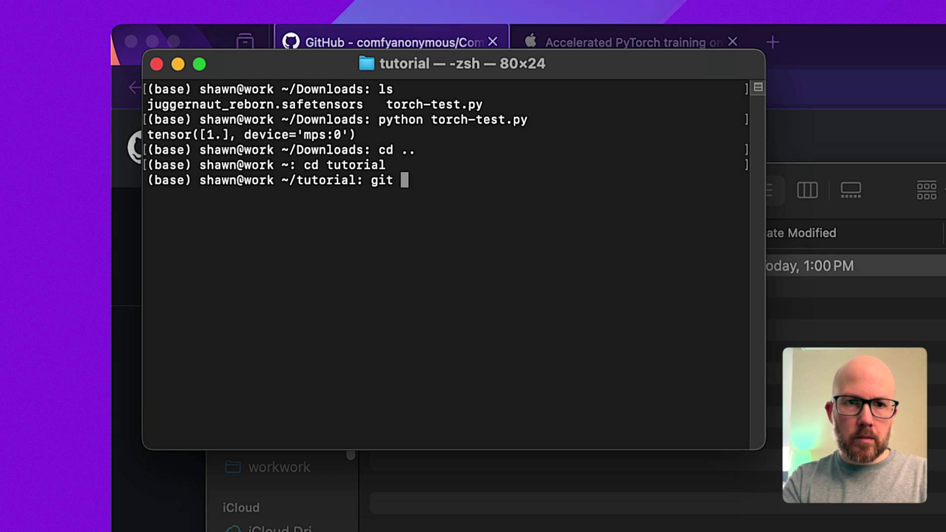
pyautogui.write('clone')
pyautogui.press('super+v')
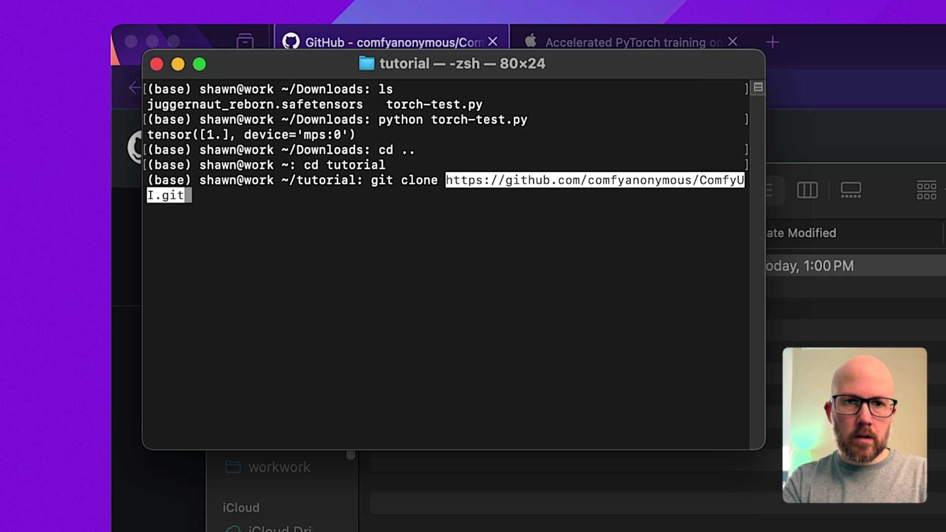
pyautogui.press('Return')
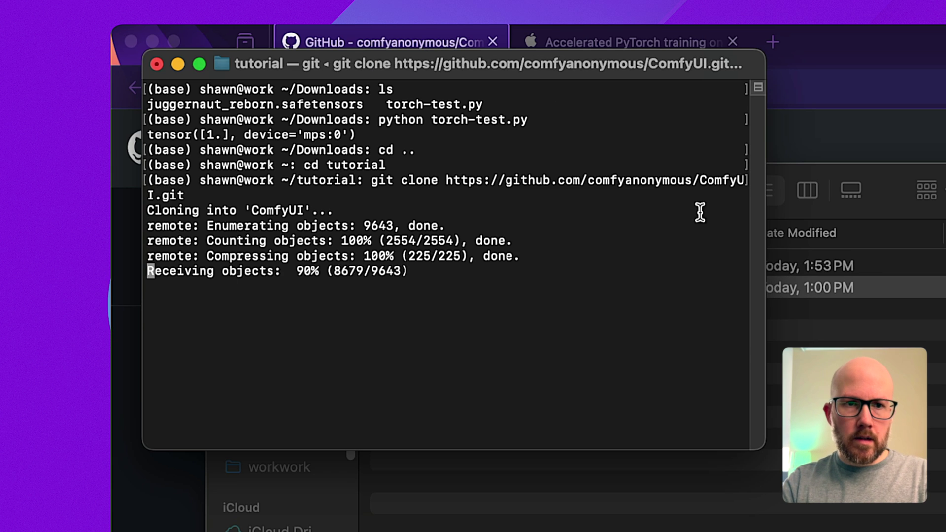
pyautogui.press('super+Tab')
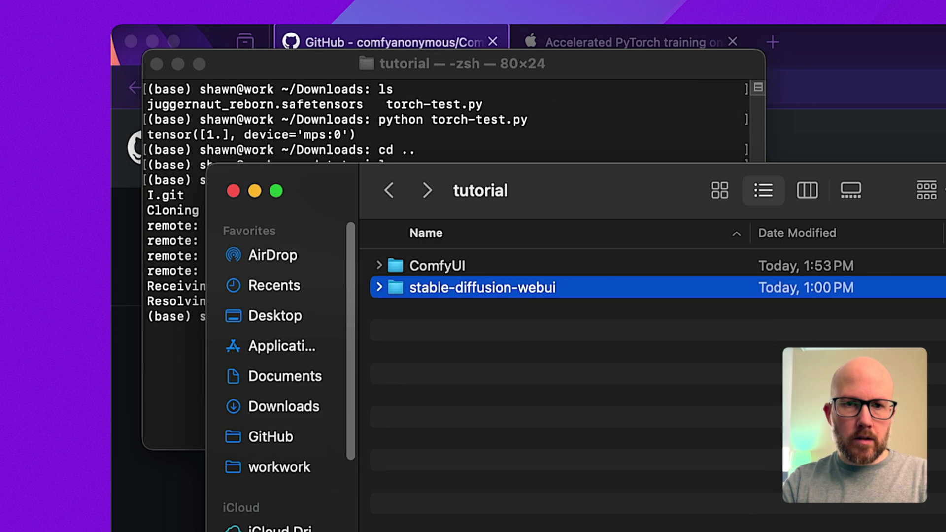
pyautogui.click(395, 267)
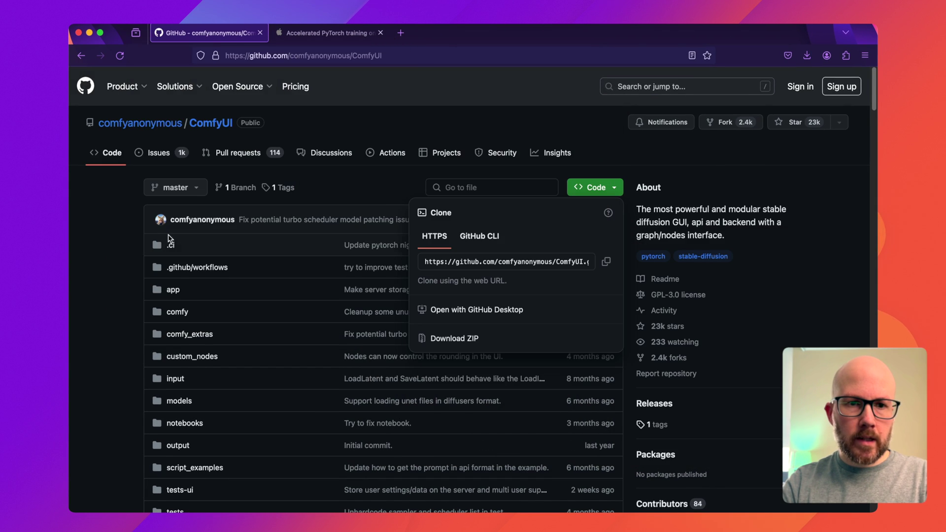
# Select and copy the 'pip install -r requirements.txt' line from the README's Dependencies section
pyautogui.scroll(-3, 189, 228)
pyautogui.click(142, 225)
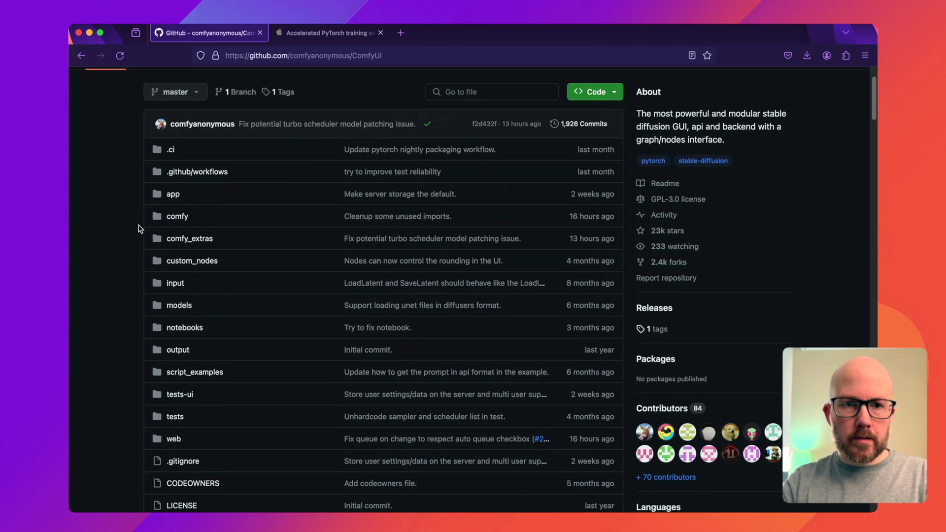
pyautogui.scroll(-20, 124, 225)
pyautogui.scroll(-15, 124, 224)
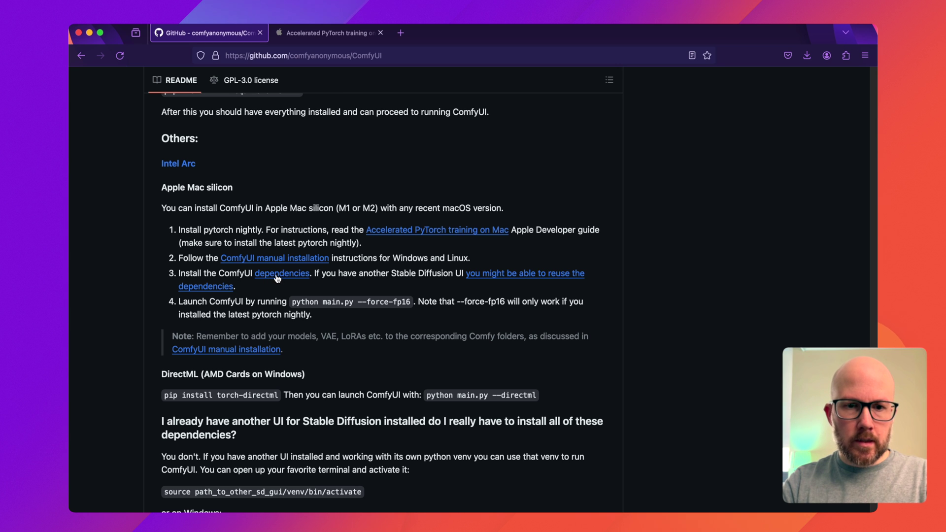
pyautogui.scroll(5, 291, 286)
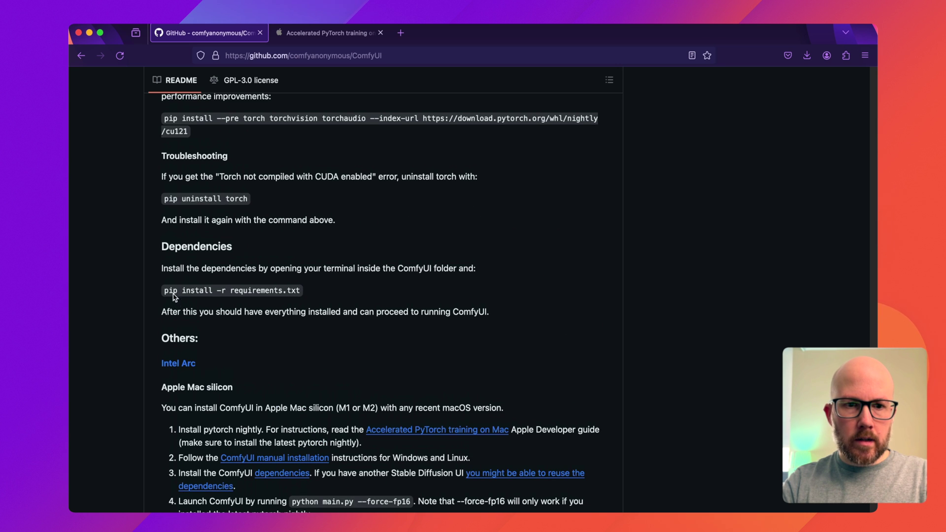
pyautogui.moveTo(167, 291); pyautogui.dragTo(295, 293)
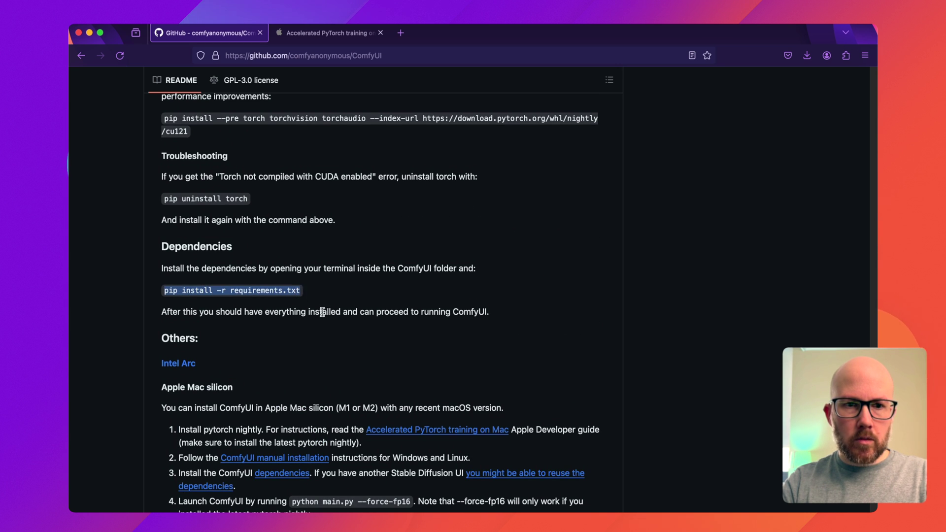
pyautogui.press('super+Tab')
pyautogui.press('super+Tab')
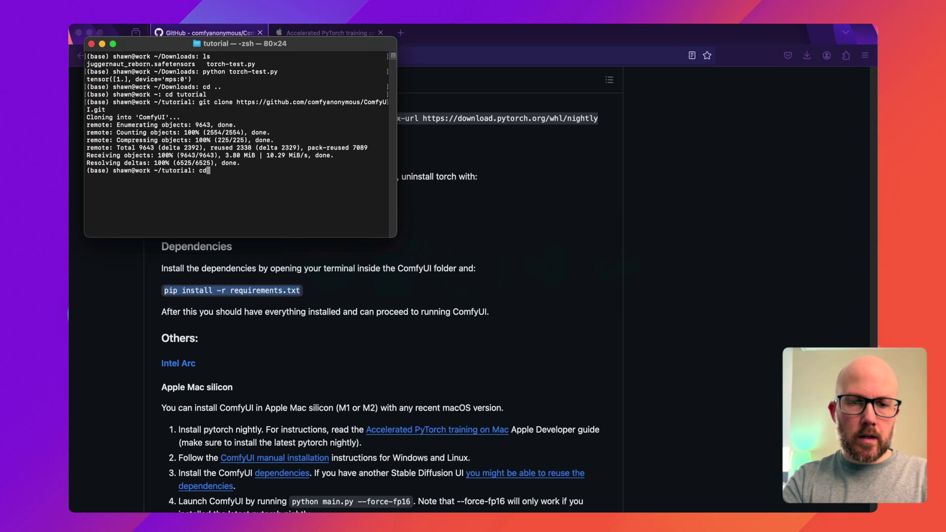
# Change into ComfyUI/ and run 'pip install -r requirements.txt' to install its Python packages
pyautogui.write('cd ComfyUI/')
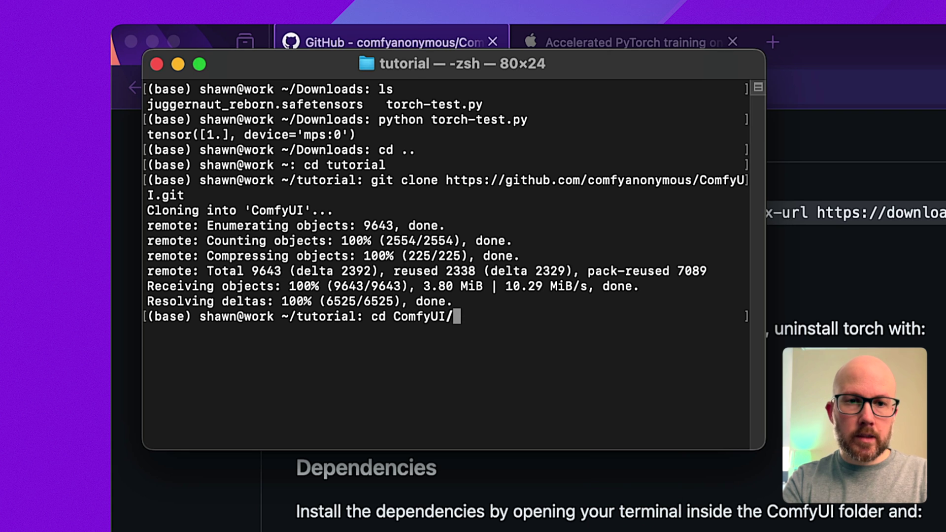
pyautogui.press('Return')
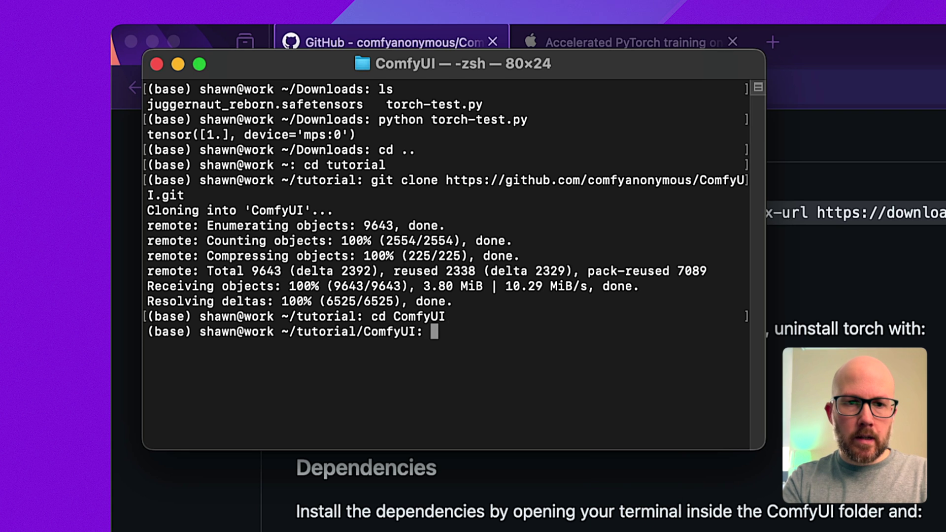
pyautogui.press('super+v')
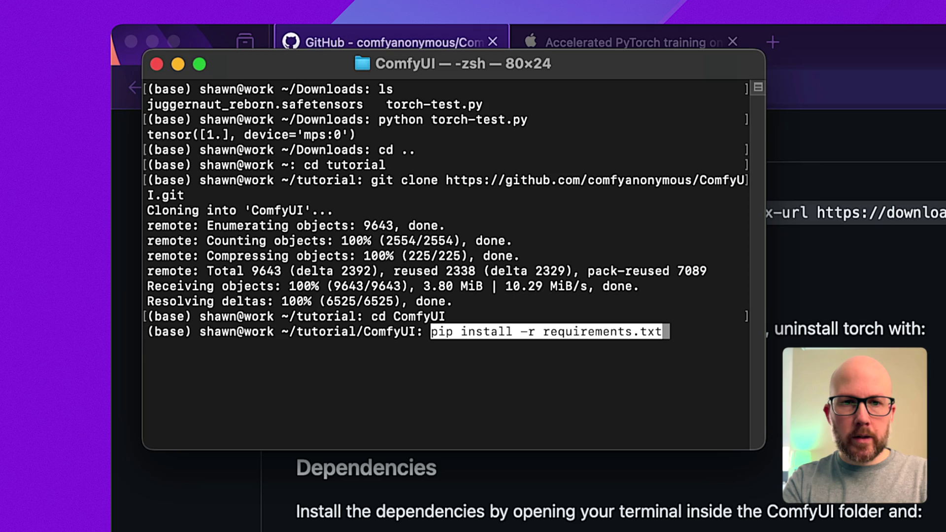
pyautogui.press('Return')
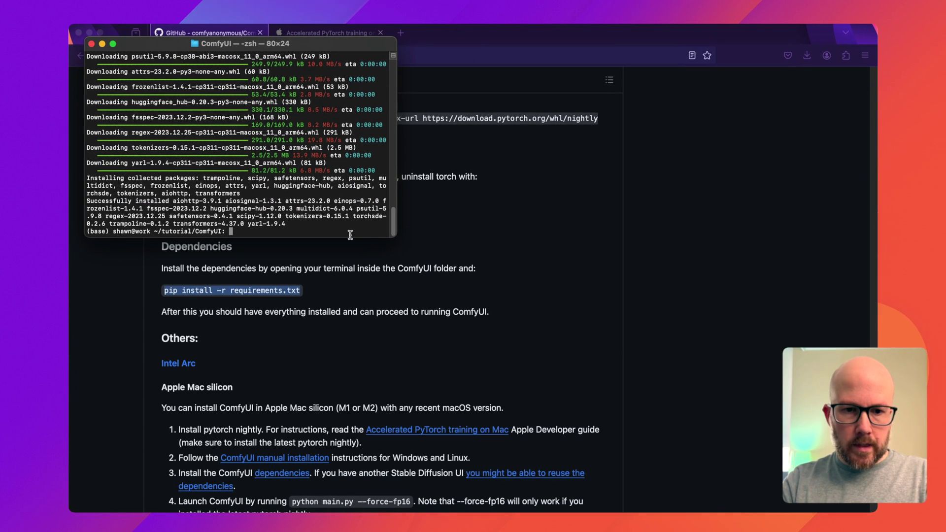
pyautogui.scroll(-4, 340, 379)
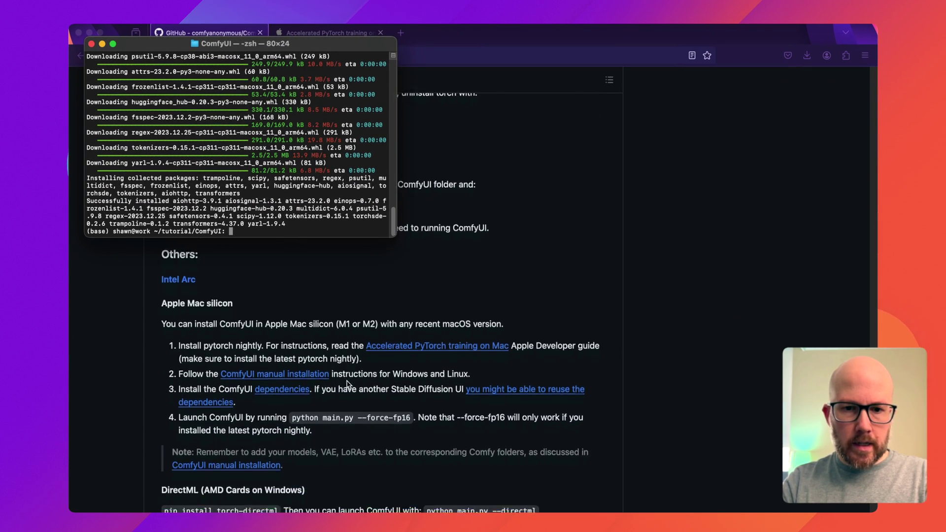
pyautogui.click(298, 410)
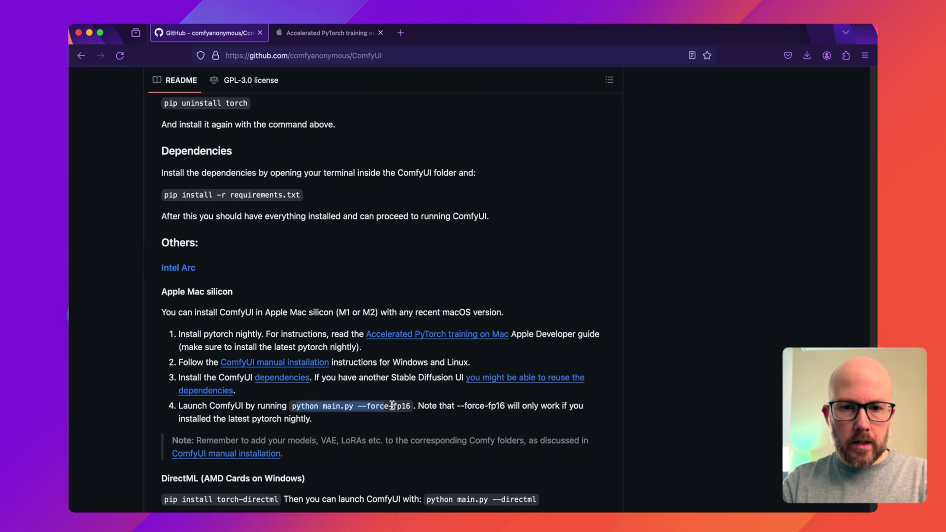
pyautogui.moveTo(412, 406); pyautogui.dragTo(292, 406)
pyautogui.press('super+c')
pyautogui.press('super+Tab')
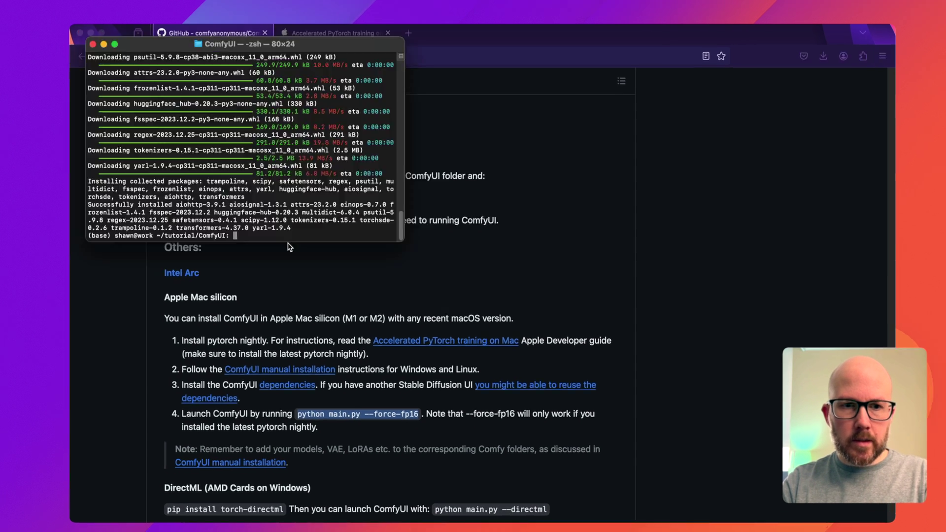
pyautogui.press('super+v')
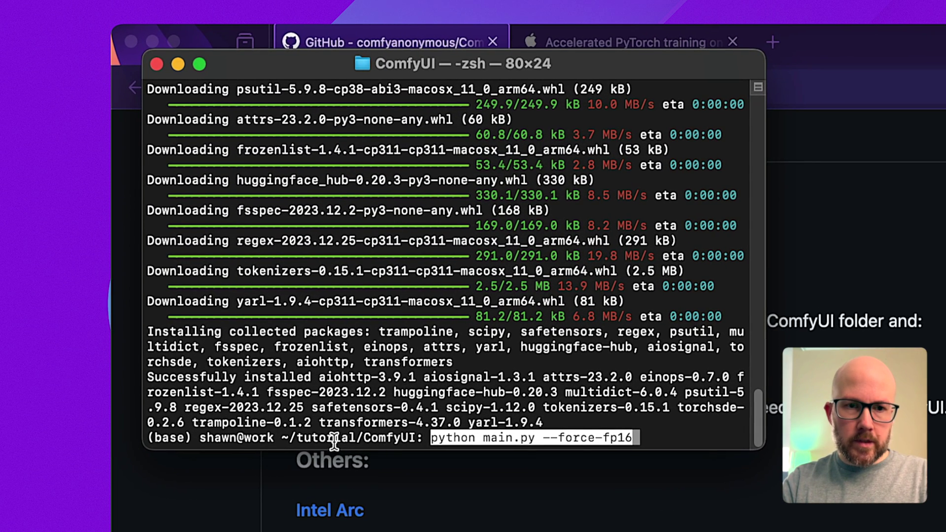
pyautogui.press('Return')
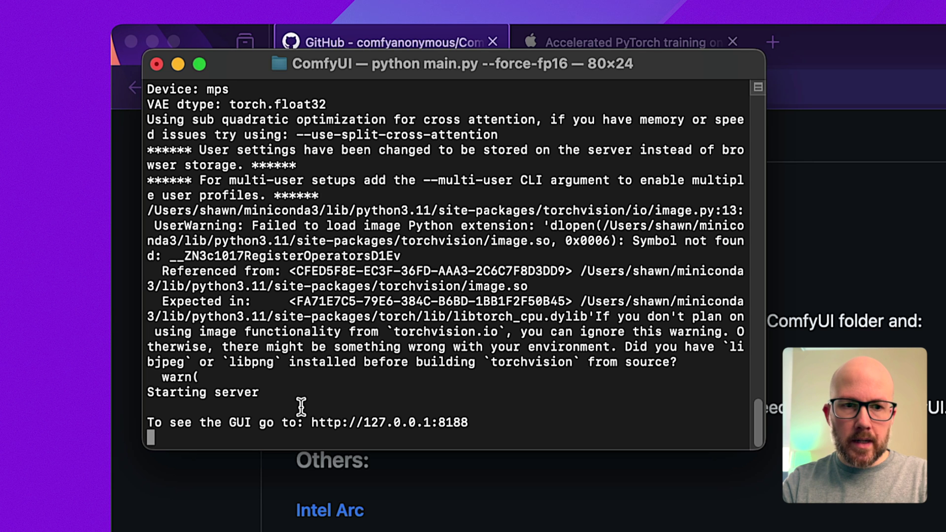
pyautogui.moveTo(312, 423); pyautogui.dragTo(469, 422)
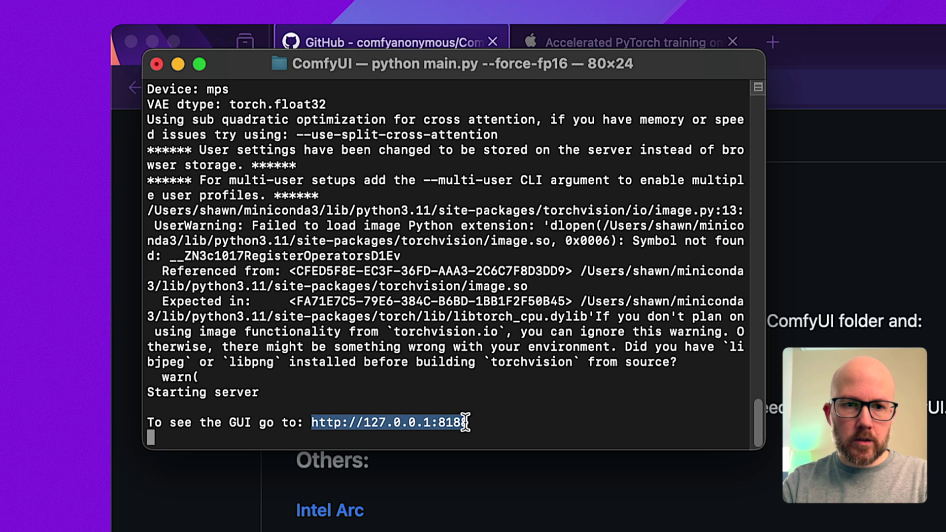
pyautogui.click(498, 513)
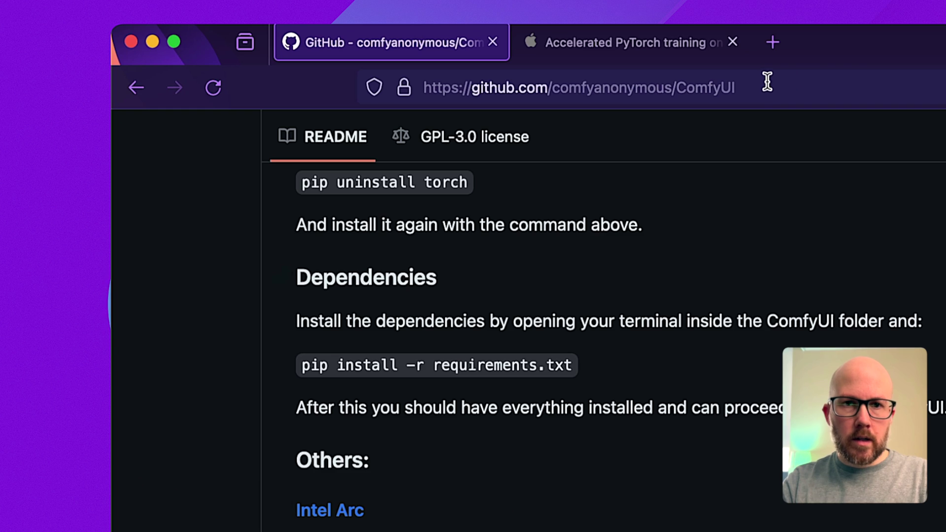
pyautogui.click(773, 42)
pyautogui.press('super+v')
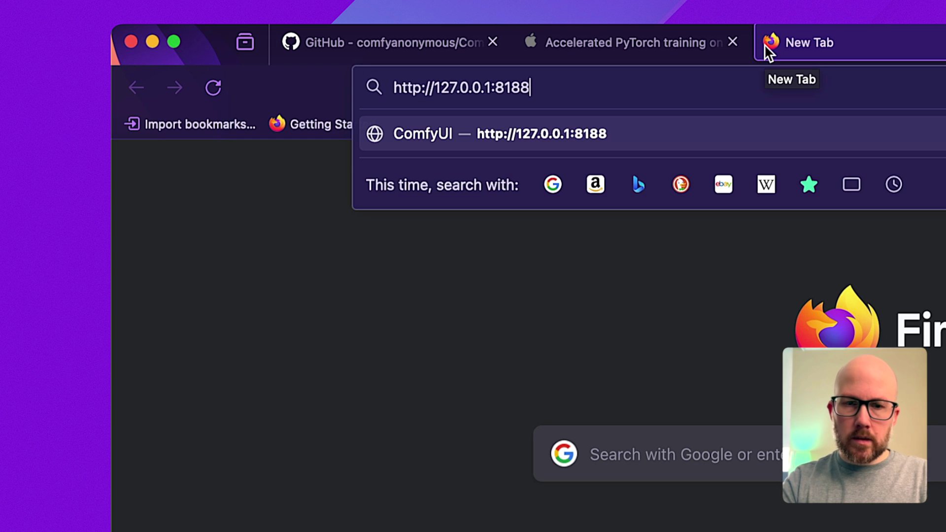
pyautogui.press('Return')
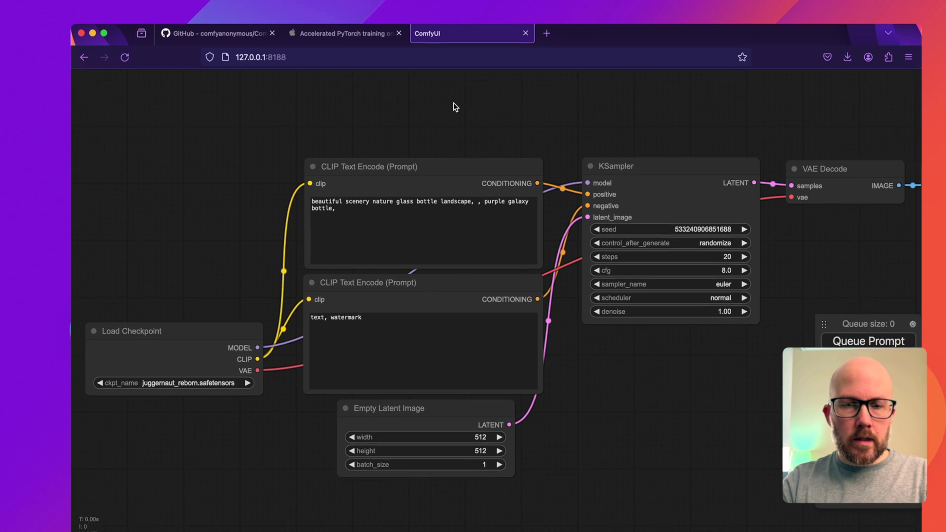
# Check the server output, then queue the default workflow, which fails on missing juggernaut_reborn.safetensors
pyautogui.press('super+Tab')
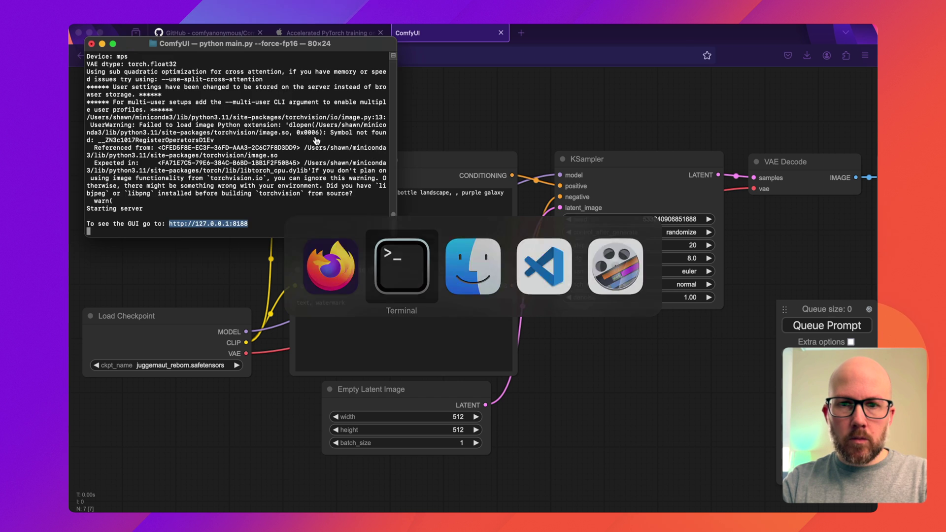
pyautogui.press('super+Tab')
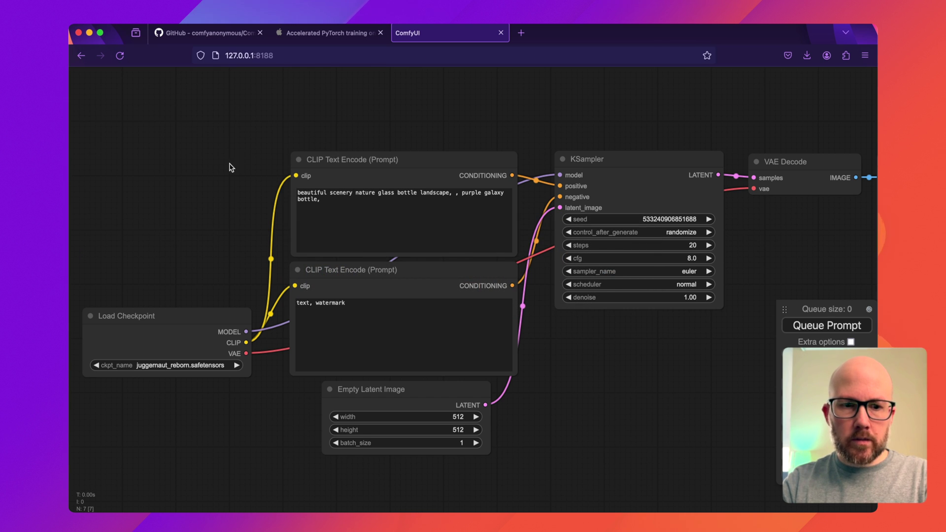
pyautogui.press('super+Tab')
pyautogui.press('super+Tab')
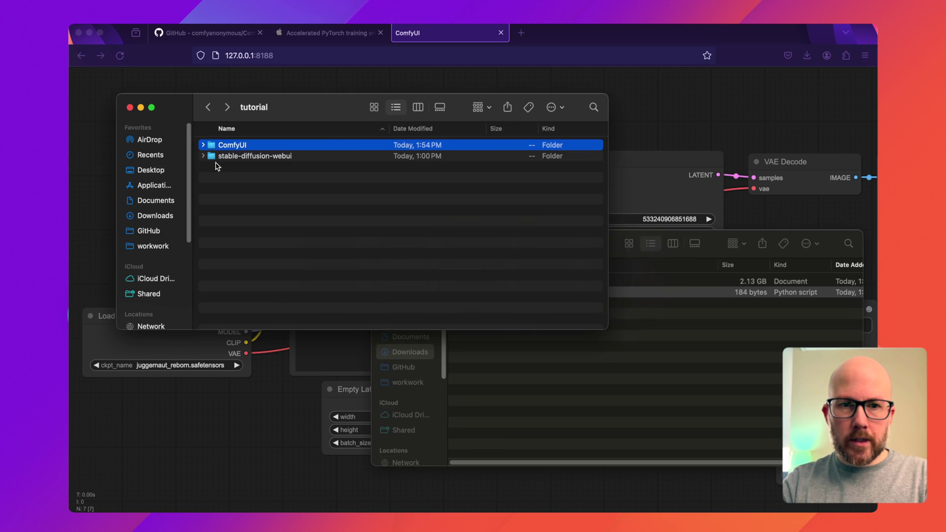
pyautogui.click(755, 282)
pyautogui.click(830, 326)
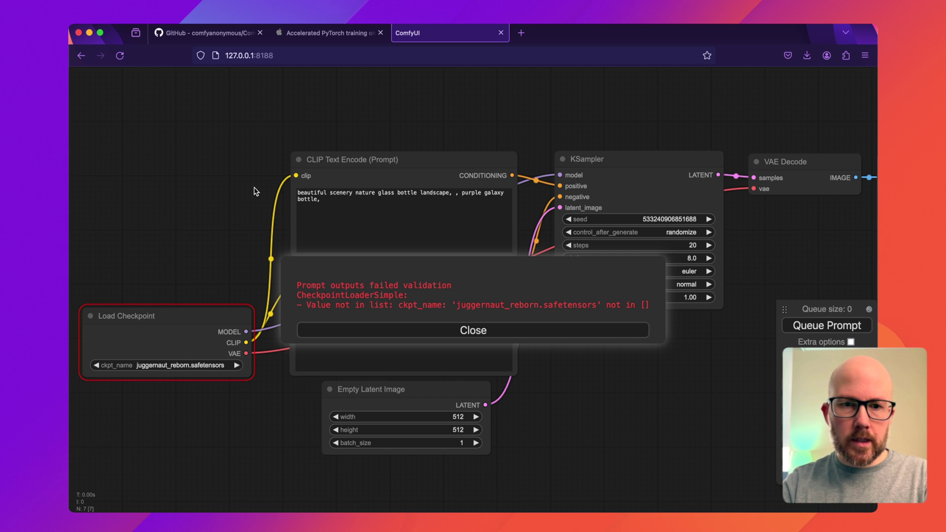
# In Finder, expand ComfyUI > models > checkpoints and the stable-diffusion-webui folder
pyautogui.press('super+Tab')
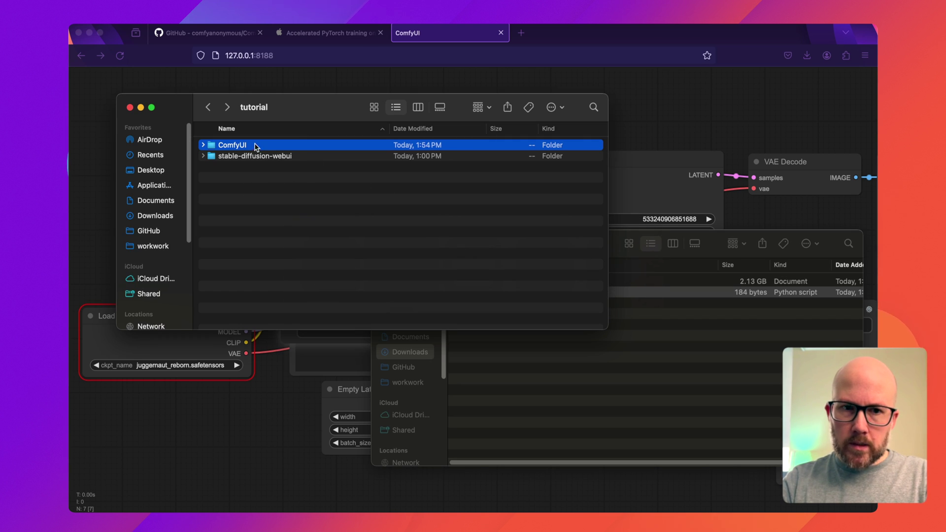
pyautogui.click(203, 145)
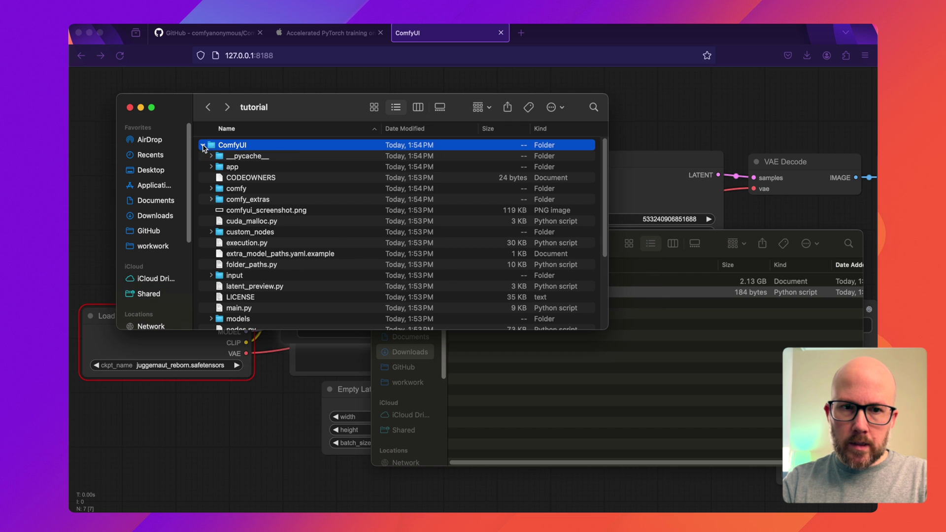
pyautogui.scroll(-5, 234, 183)
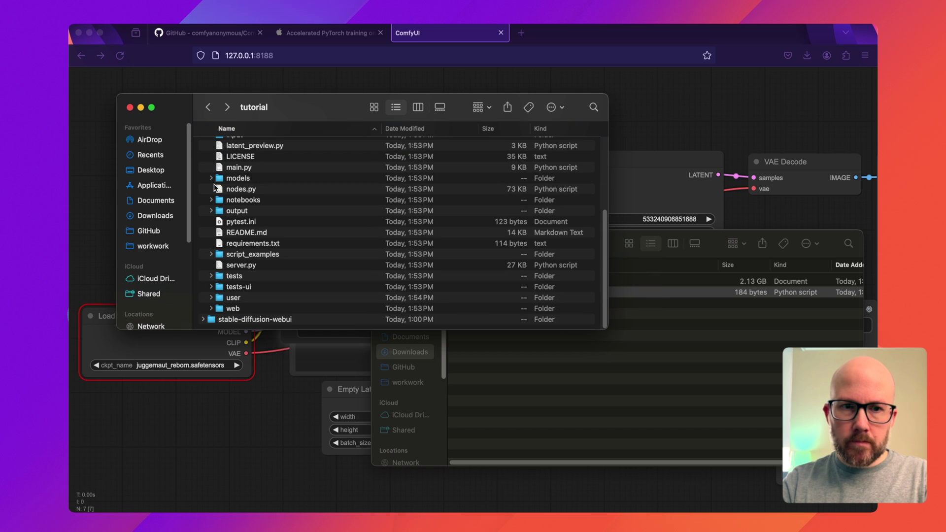
pyautogui.click(211, 179)
pyautogui.scroll(-1, 228, 194)
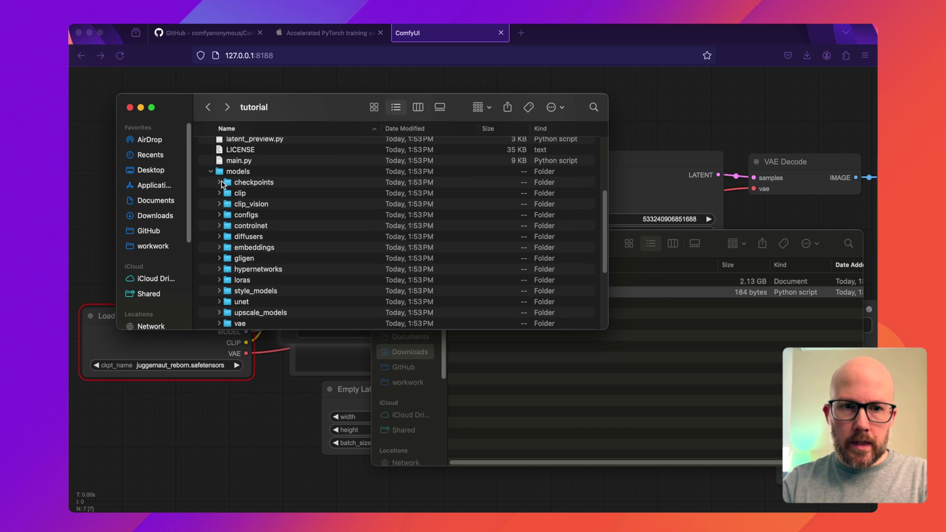
pyautogui.click(219, 182)
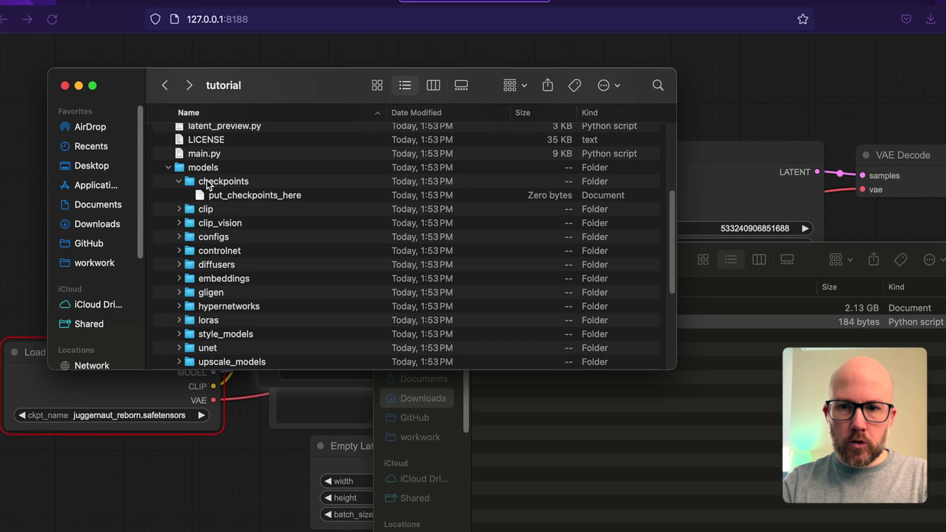
pyautogui.scroll(-5, 296, 246)
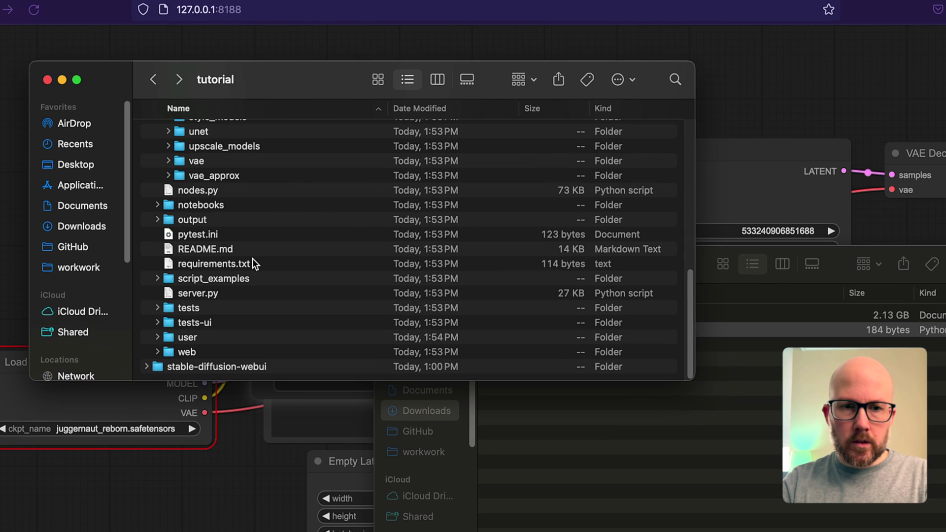
pyautogui.click(148, 365)
pyautogui.scroll(-5, 184, 293)
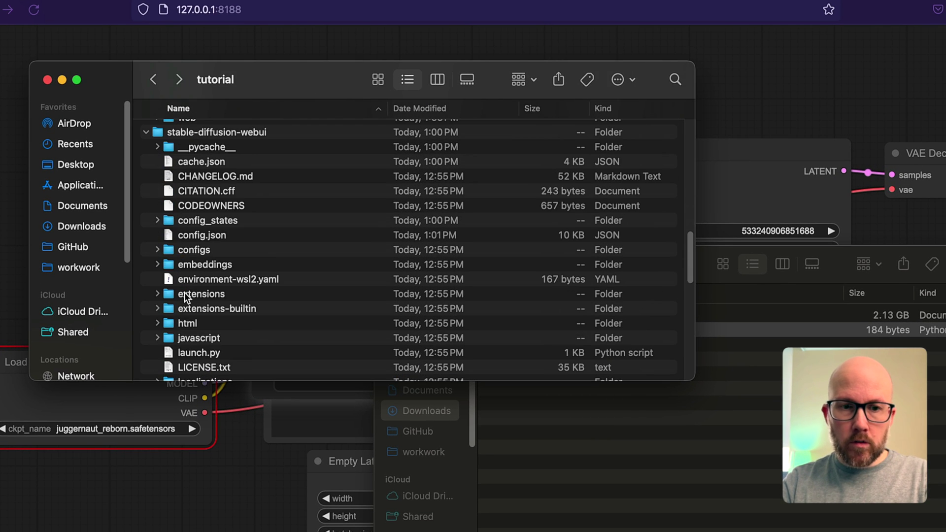
pyautogui.scroll(3, 185, 291)
pyautogui.scroll(-10, 209, 315)
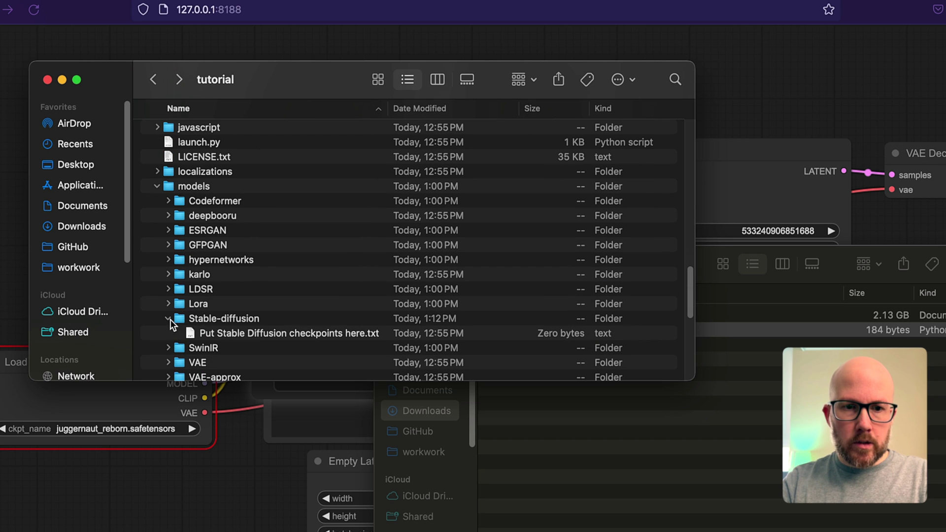
# Inspect the Stable-diffusion checkpoints folder and its put_checkpoints_here placeholder
pyautogui.click(219, 318)
pyautogui.click(256, 332)
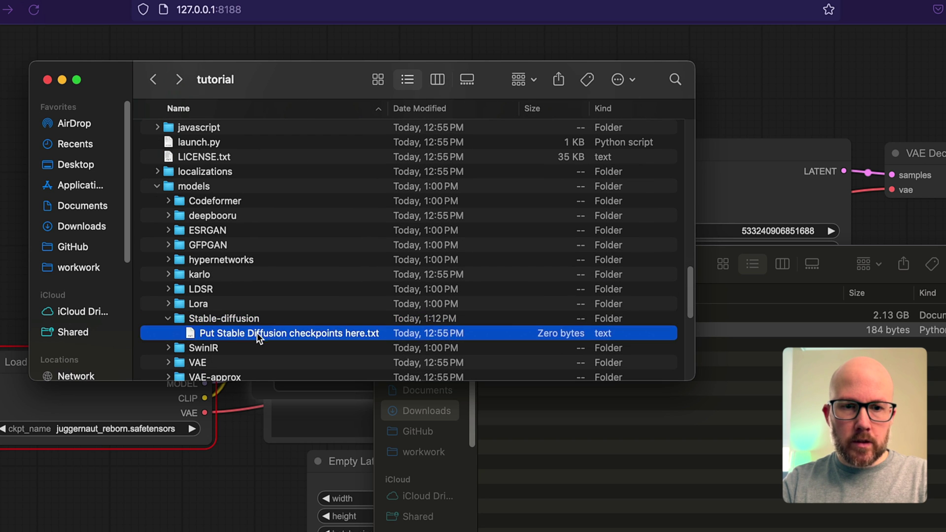
pyautogui.scroll(15, 277, 315)
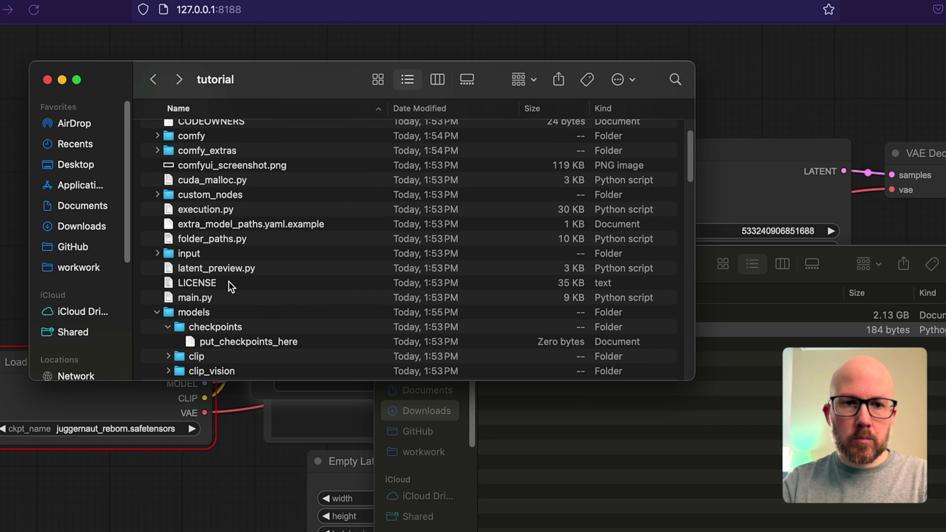
pyautogui.click(222, 340)
# Move juggernaut_reborn.safetensors from Downloads into ComfyUI's models/checkpoints folder
pyautogui.click(734, 391)
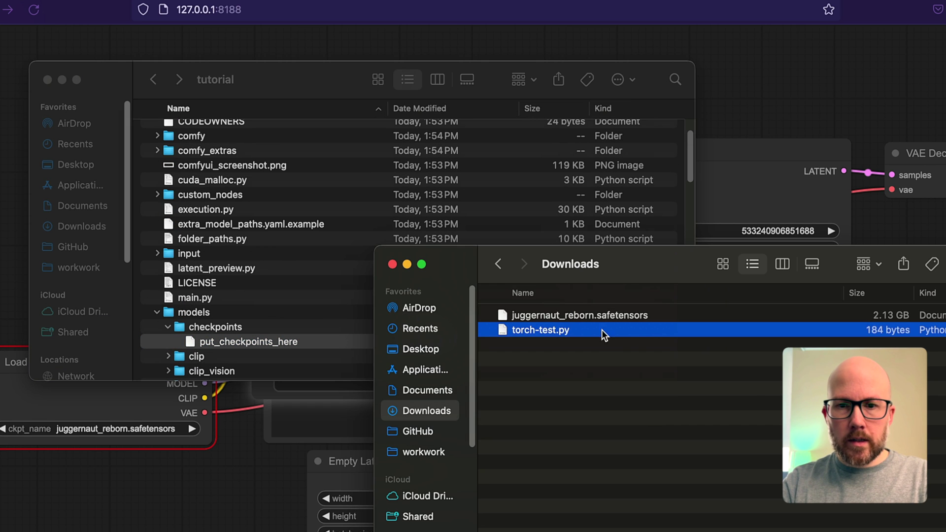
pyautogui.click(583, 318)
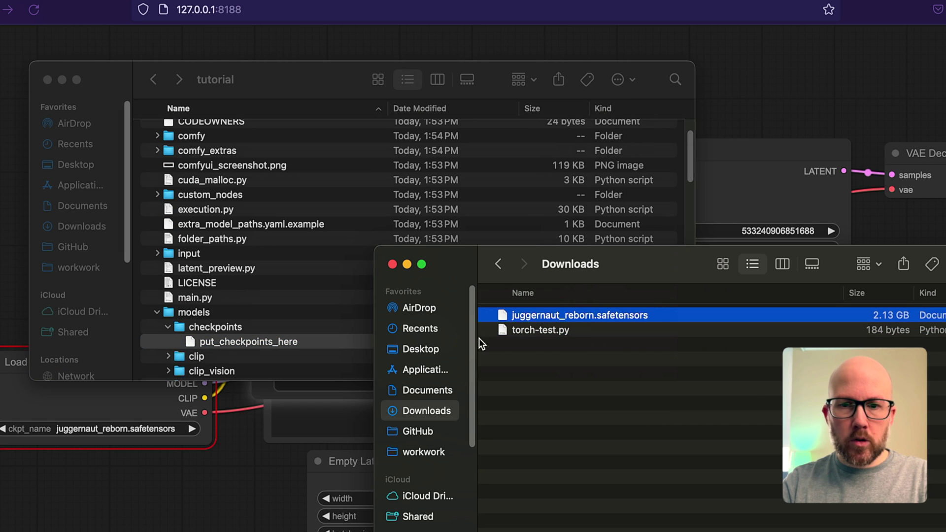
pyautogui.scroll(-1, 263, 286)
pyautogui.moveTo(545, 320); pyautogui.dragTo(257, 334)
pyautogui.click(255, 337)
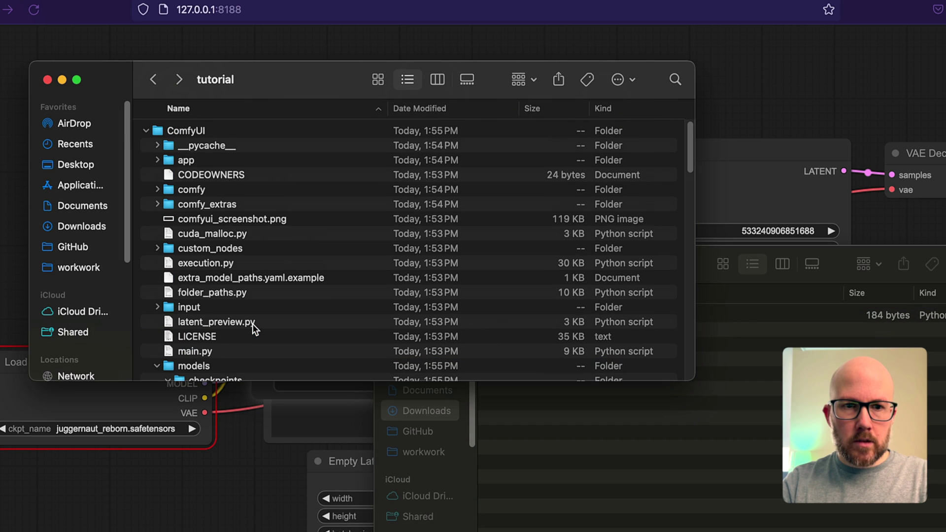
pyautogui.scroll(-4, 248, 313)
pyautogui.click(248, 310)
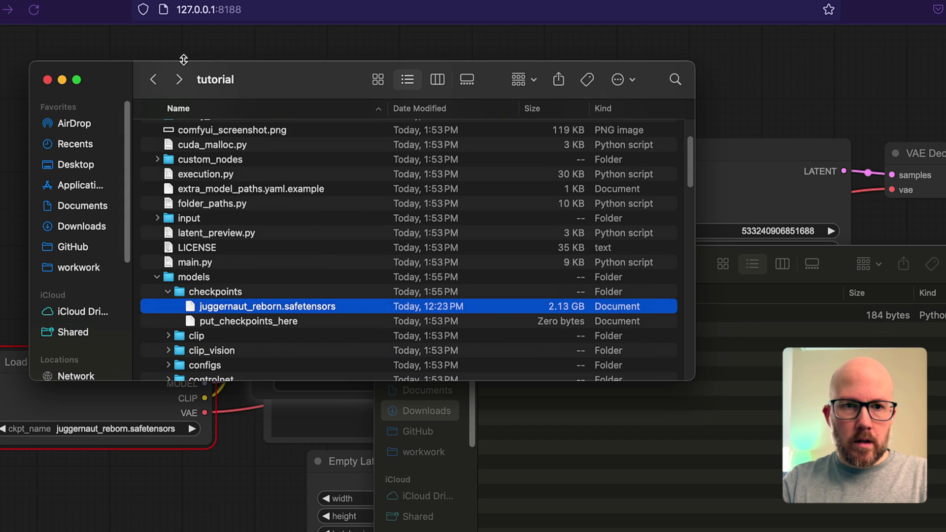
pyautogui.click(215, 46)
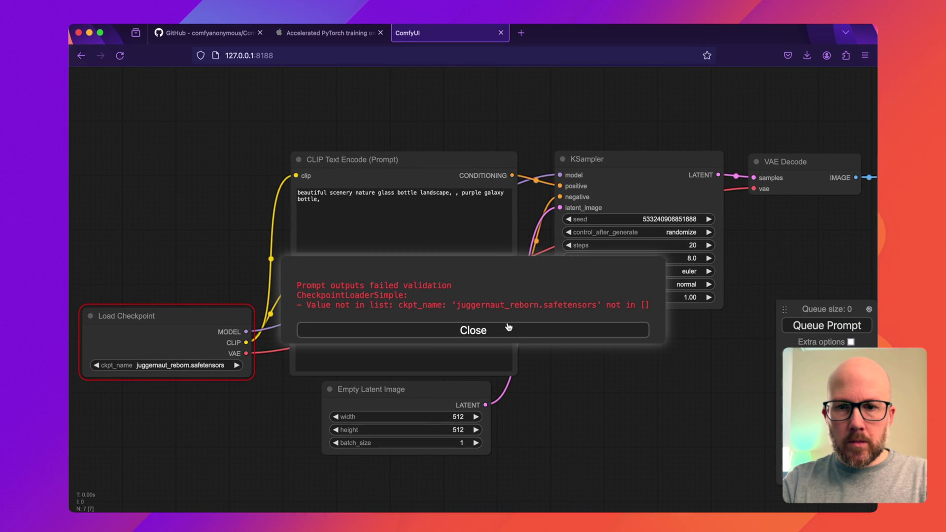
# Dismiss the validation error, queue the workflow again and watch generation progress in Terminal
pyautogui.click(507, 331)
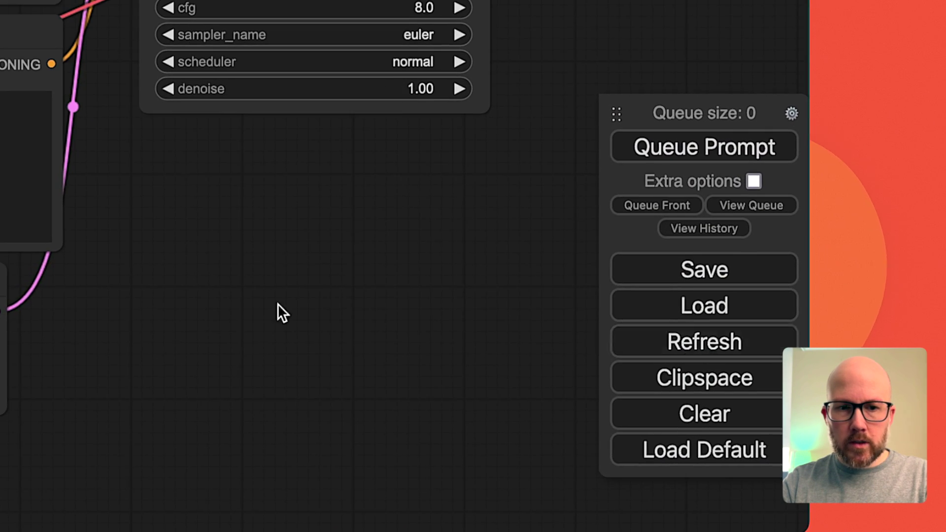
pyautogui.click(743, 150)
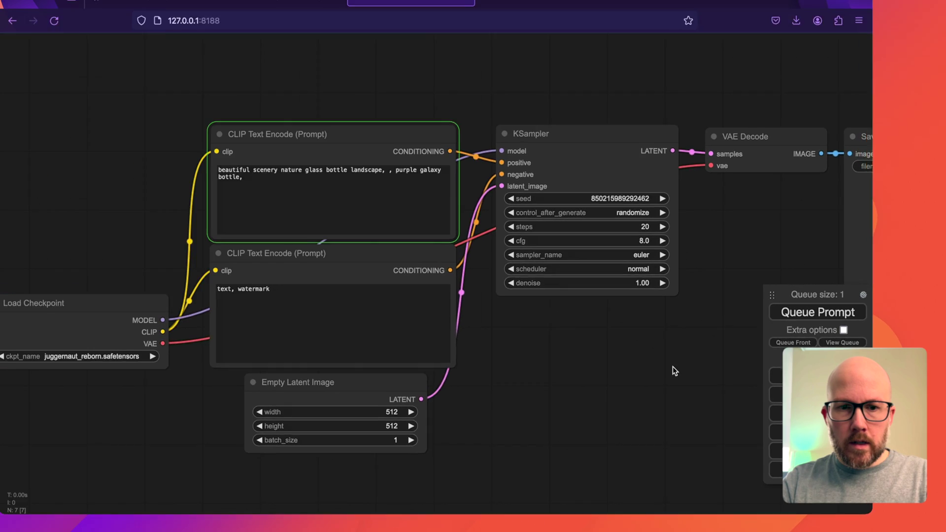
pyautogui.moveTo(673, 367); pyautogui.dragTo(546, 372)
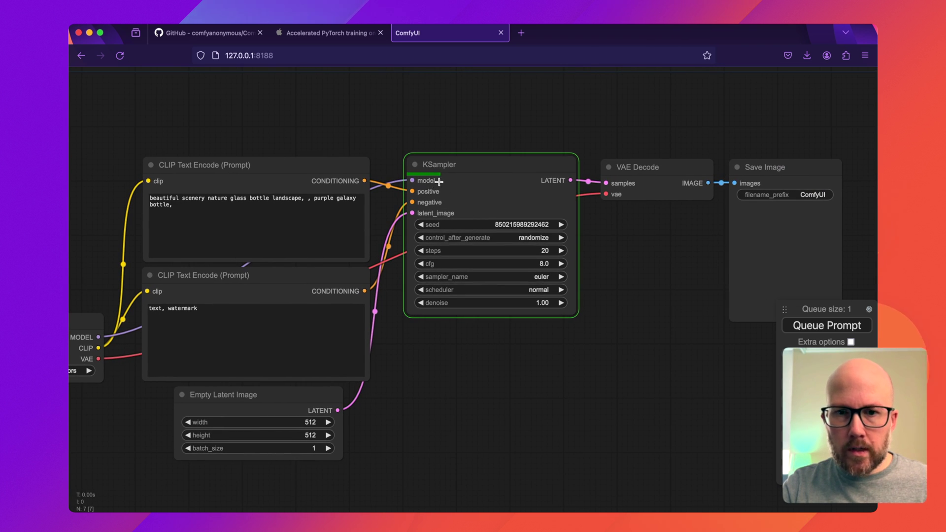
pyautogui.press('super+Tab')
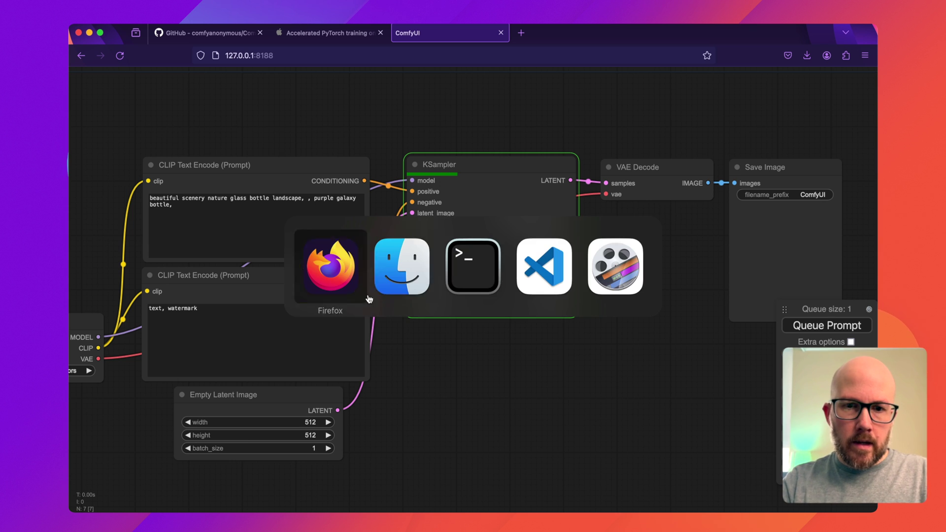
pyautogui.click(486, 278)
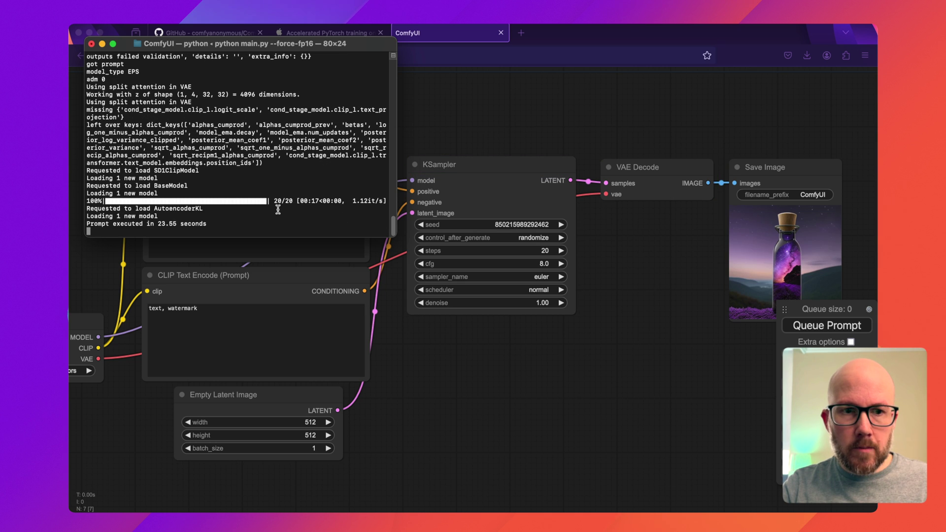
# Enlarge the Save Image node to show the purple-galaxy glass bottle image bigger
pyautogui.click(332, 242)
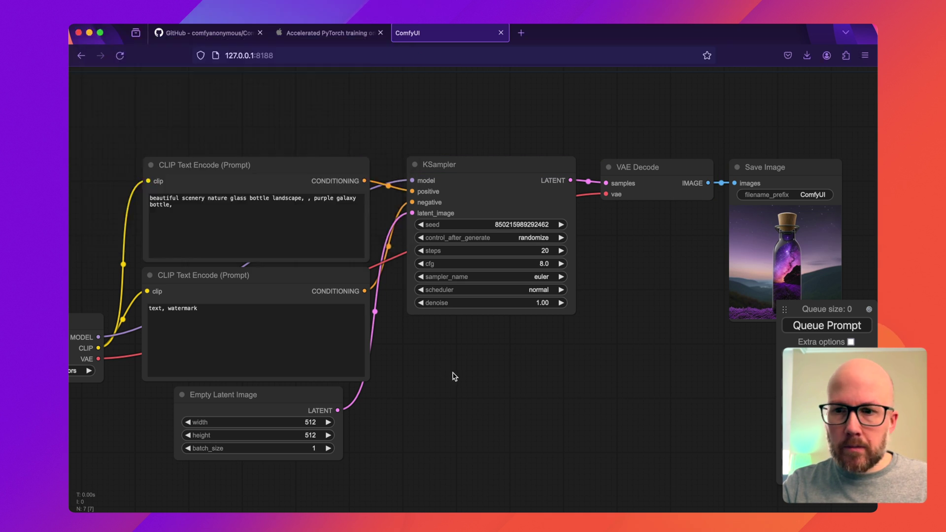
pyautogui.hscroll(10, 452, 376)
pyautogui.scroll(-3, 452, 376)
pyautogui.moveTo(580, 242); pyautogui.dragTo(685, 359)
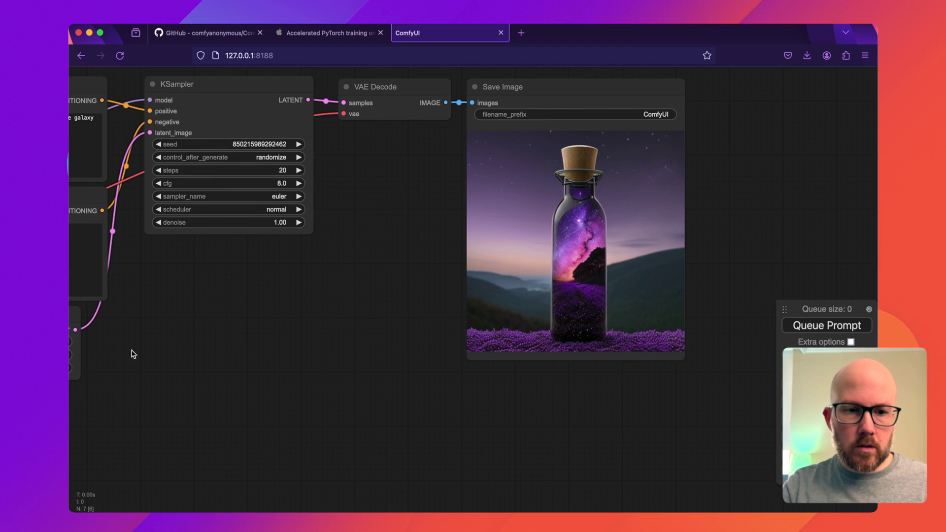
pyautogui.press('super+Tab')
# Quick Look ComfyUI_00001_.png in ComfyUI's output folder in Finder
pyautogui.click(458, 267)
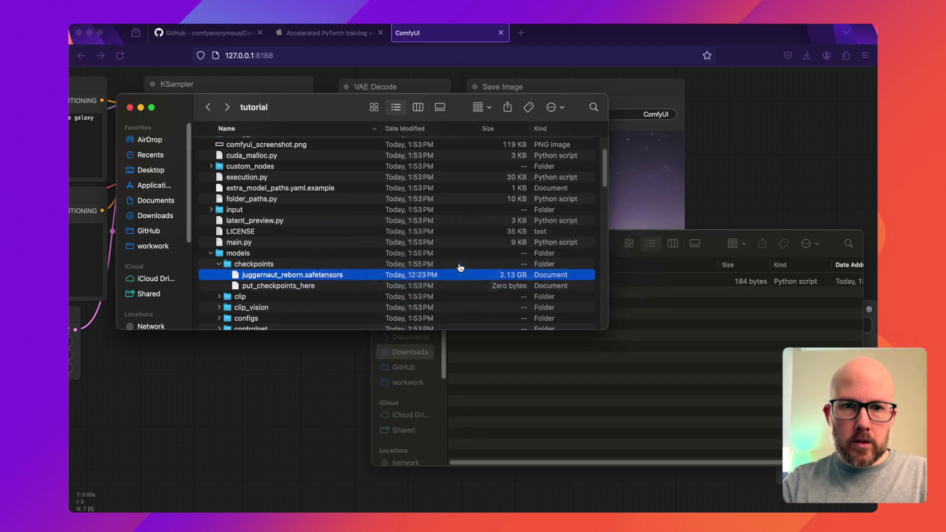
pyautogui.scroll(3, 280, 243)
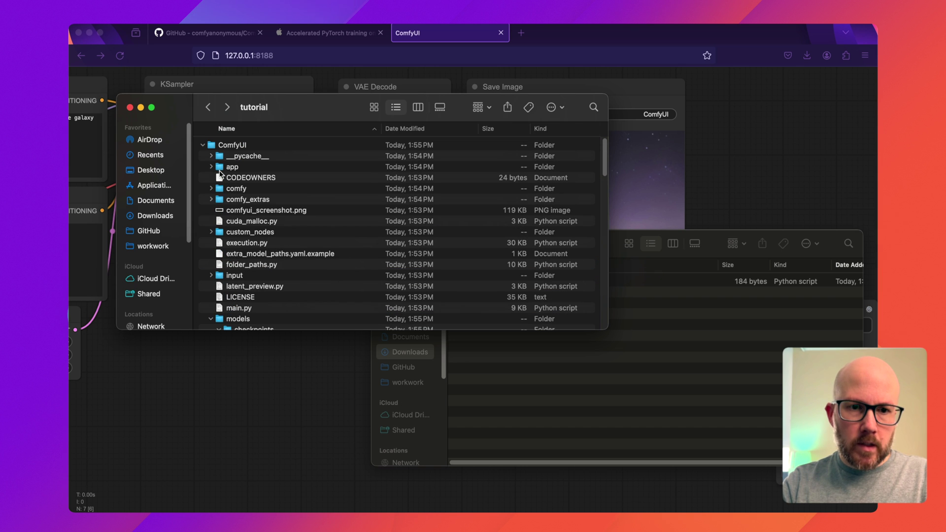
pyautogui.scroll(-5, 245, 219)
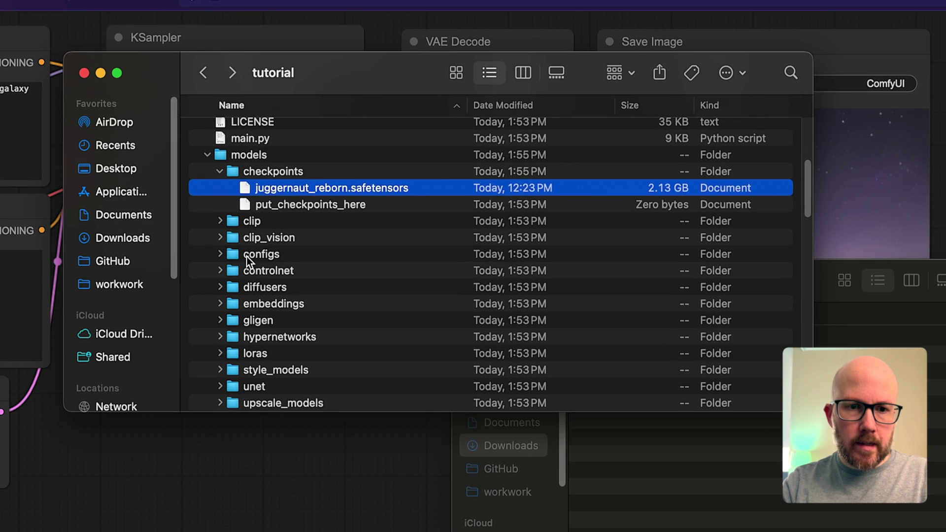
pyautogui.scroll(-8, 246, 256)
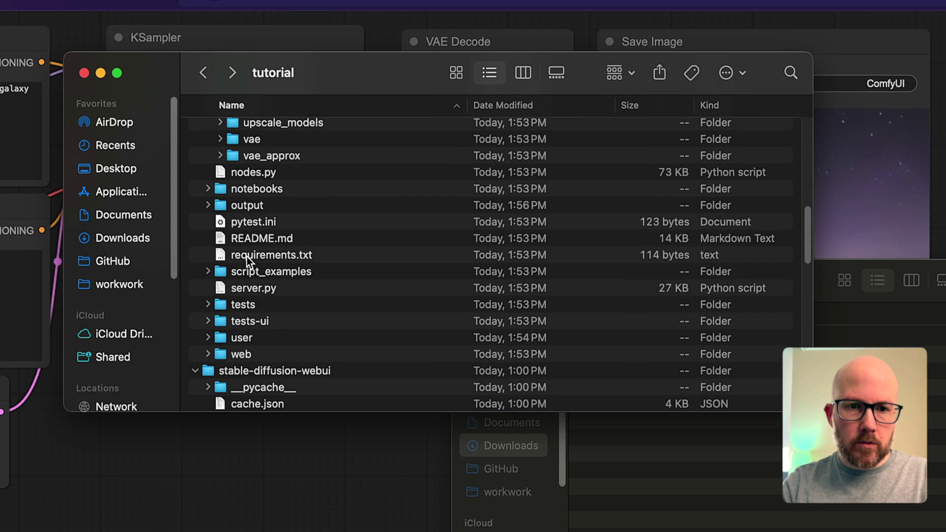
pyautogui.click(208, 205)
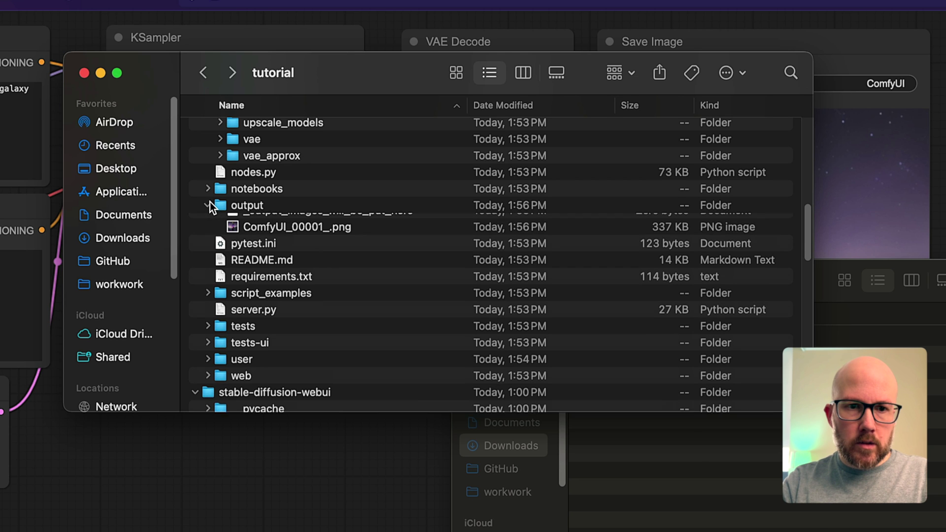
pyautogui.click(280, 238)
pyautogui.press('space')
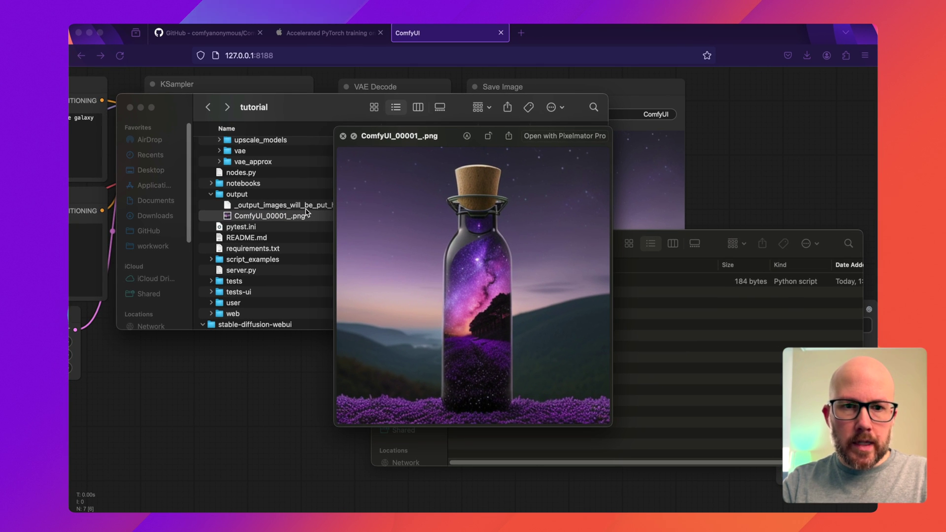
pyautogui.press('space')
# Back in ComfyUI, pan the canvas to show the whole workflow graph
pyautogui.click(239, 365)
pyautogui.moveTo(239, 365); pyautogui.dragTo(507, 323)
pyautogui.scroll(-3, 523, 355)
pyautogui.scroll(2, 525, 349)
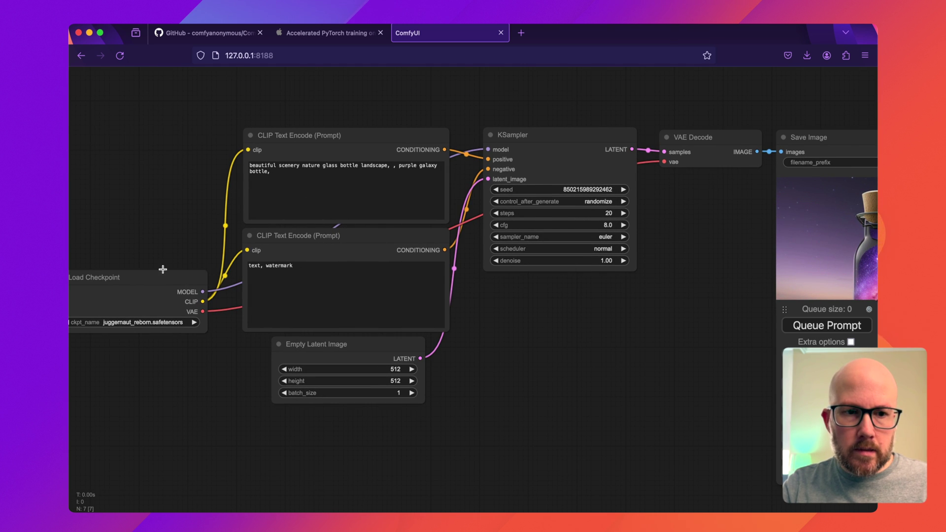
# Select each node in turn: both CLIP Text Encode nodes, Empty Latent Image, KSampler, positive prompt
pyautogui.moveTo(162, 269); pyautogui.dragTo(186, 266)
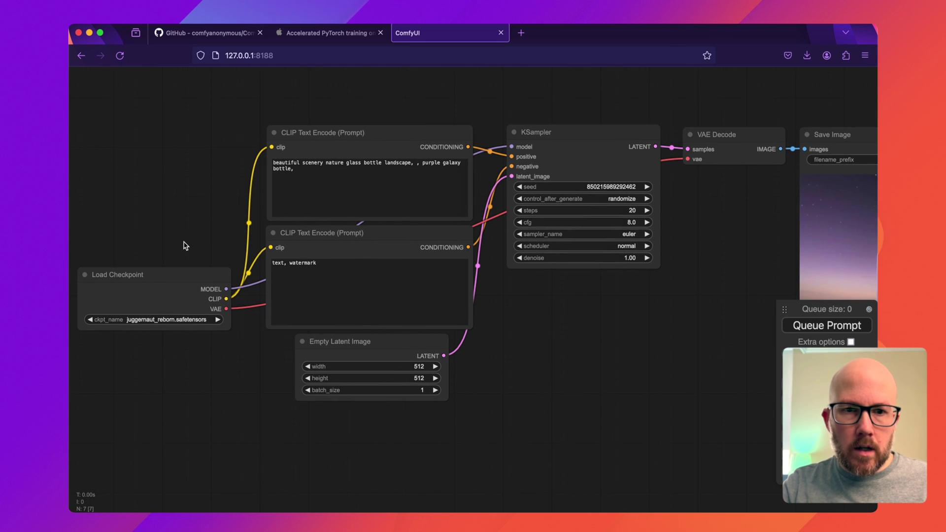
pyautogui.click(358, 130)
pyautogui.click(372, 235)
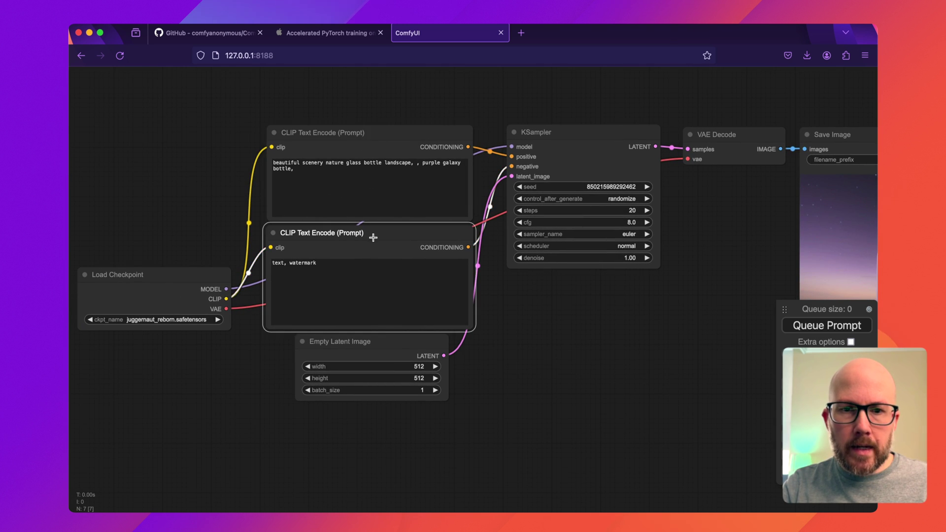
pyautogui.click(385, 338)
pyautogui.click(562, 138)
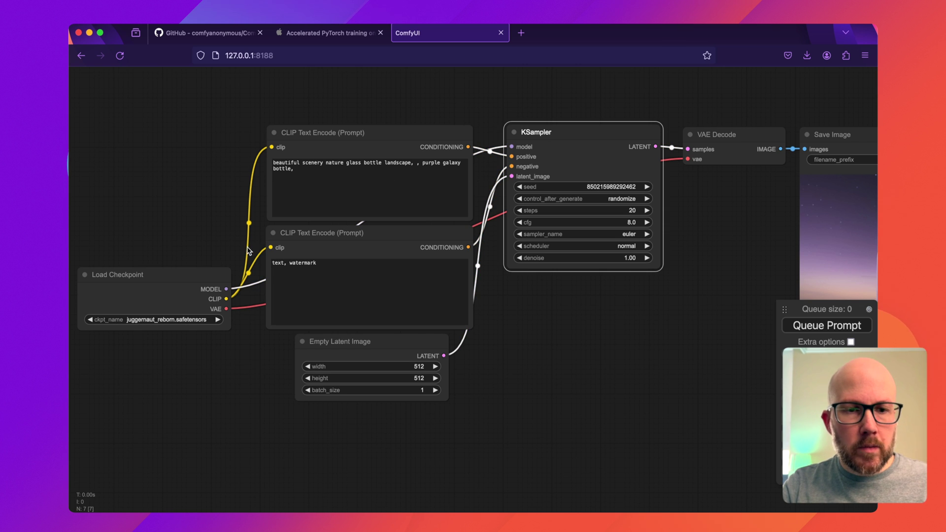
pyautogui.moveTo(233, 246); pyautogui.dragTo(182, 235)
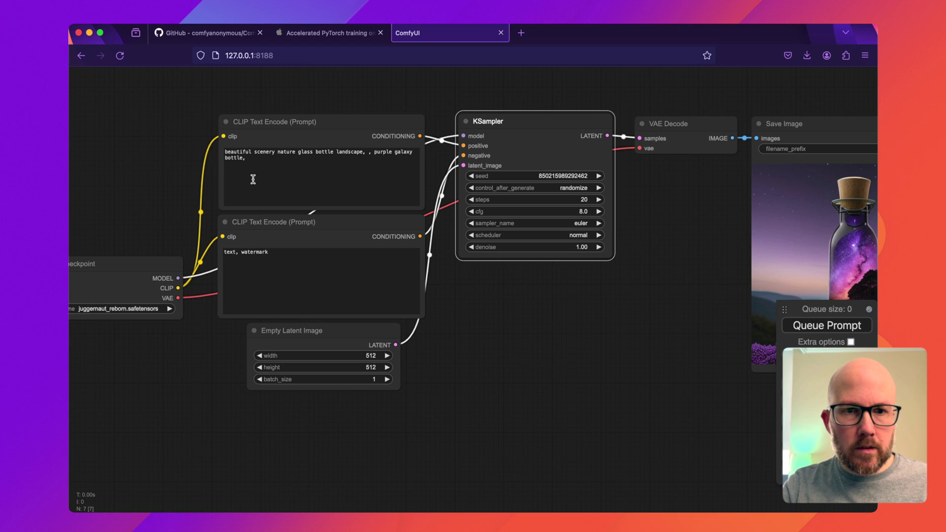
pyautogui.click(276, 168)
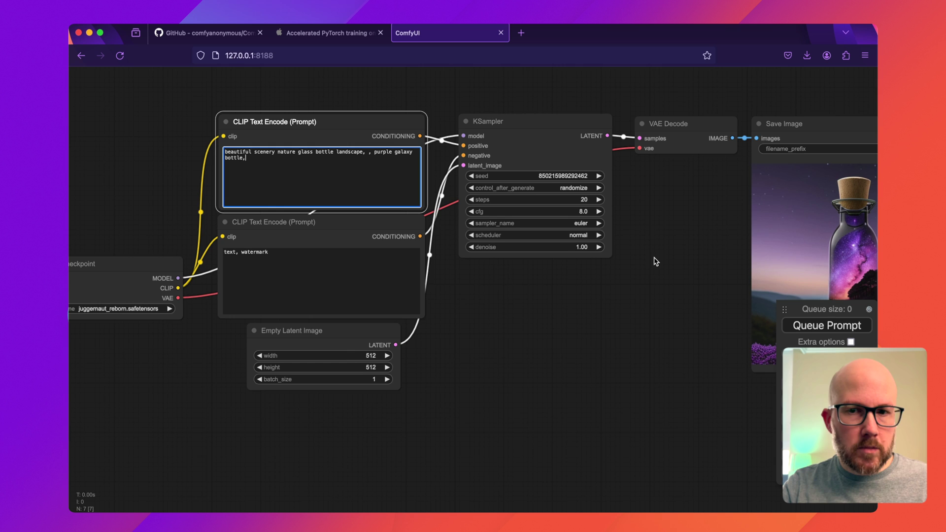
# Pan around Load Checkpoint and the Save Image preview, then return to the GitHub README tab
pyautogui.moveTo(656, 261); pyautogui.dragTo(633, 260)
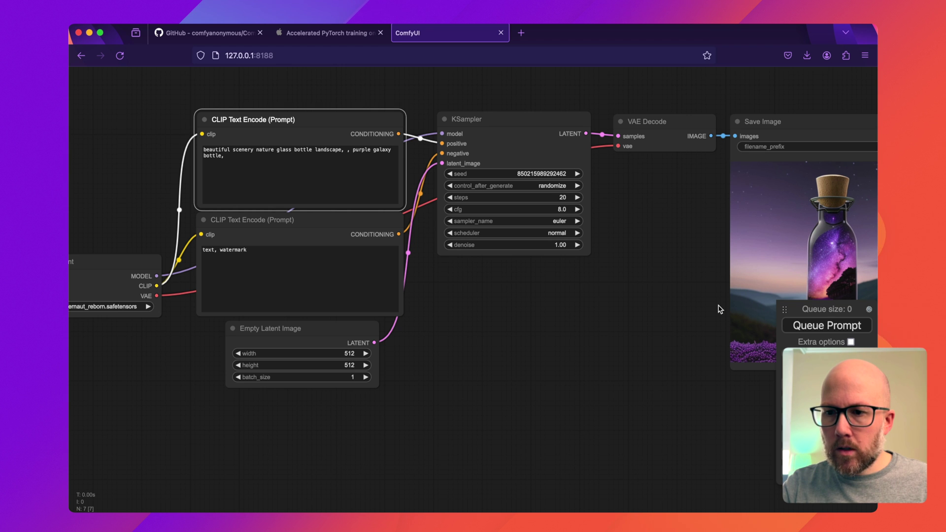
pyautogui.moveTo(715, 355); pyautogui.dragTo(782, 366)
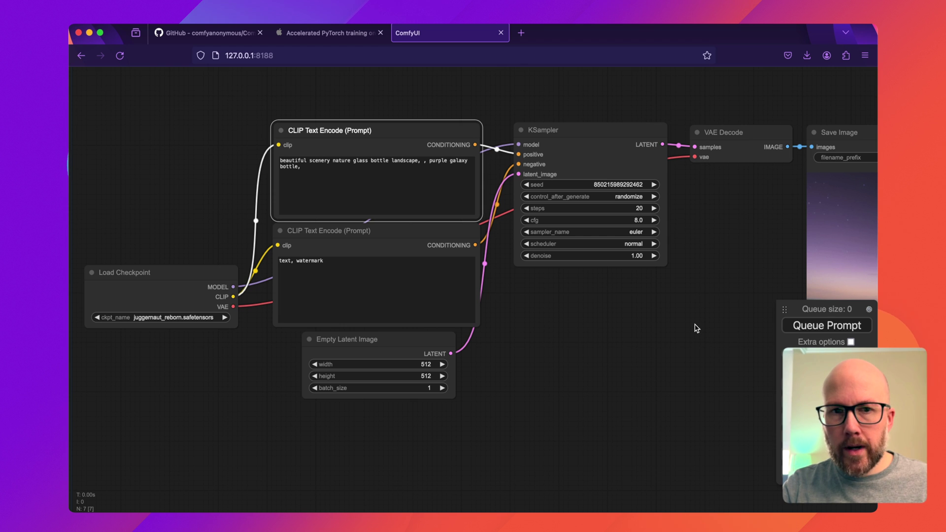
pyautogui.moveTo(639, 292); pyautogui.dragTo(629, 305)
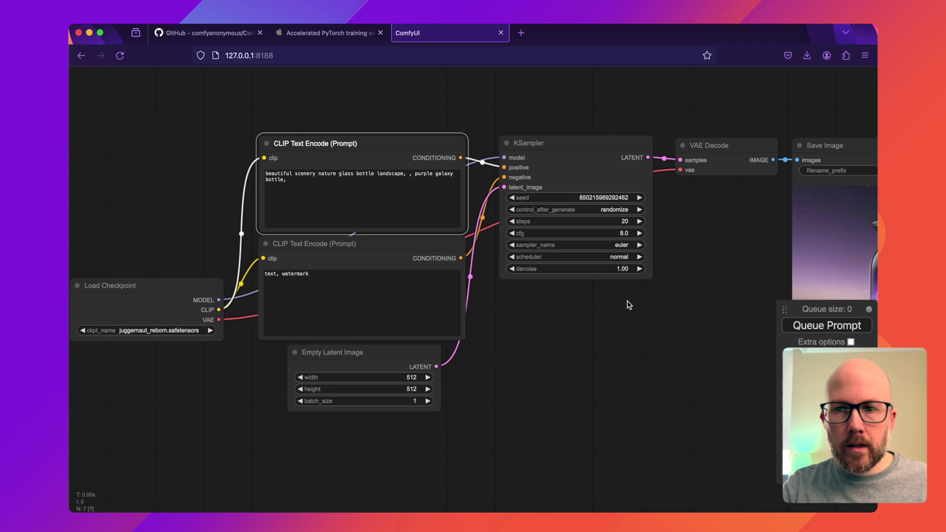
pyautogui.scroll(-3, 629, 304)
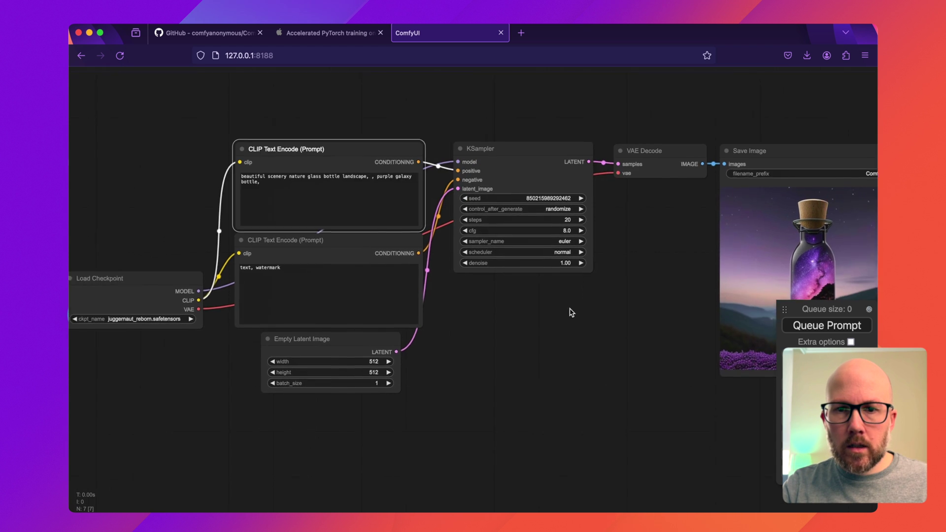
pyautogui.moveTo(571, 312); pyautogui.dragTo(496, 308)
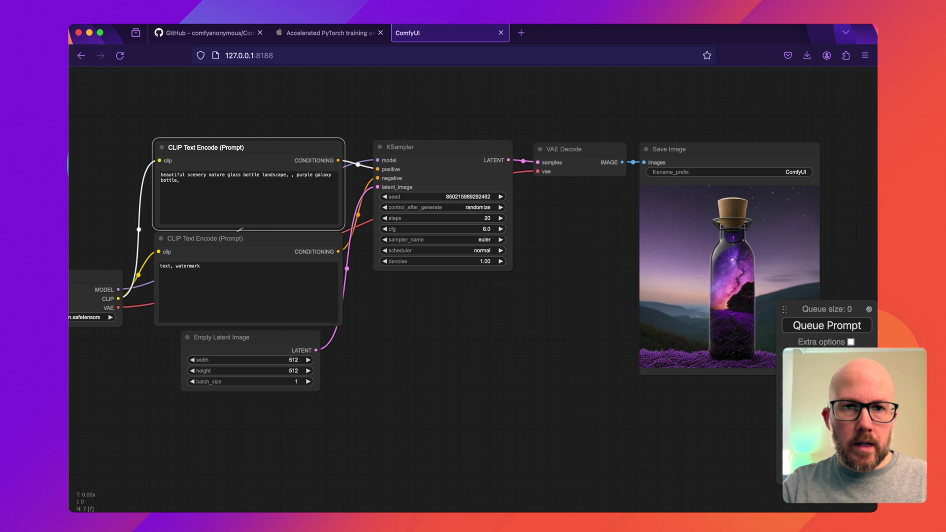
pyautogui.click(231, 33)
pyautogui.scroll(-3, 323, 225)
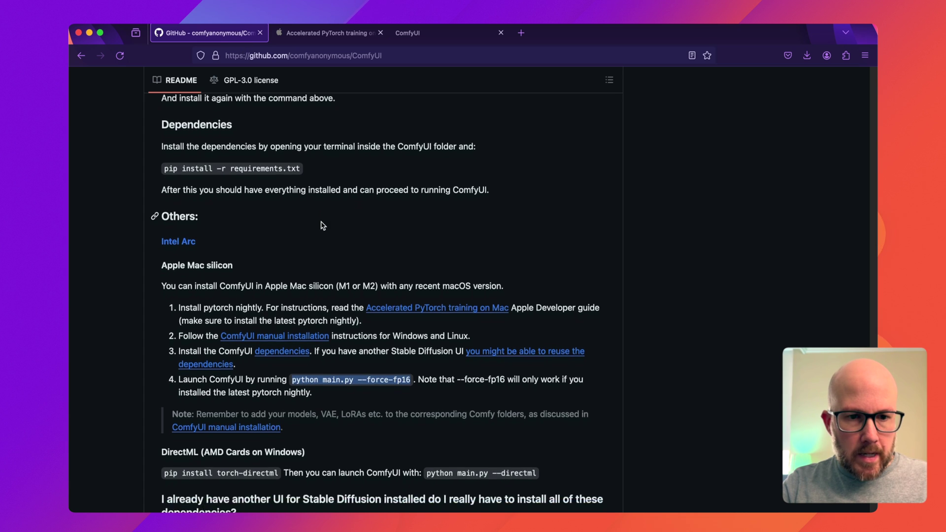